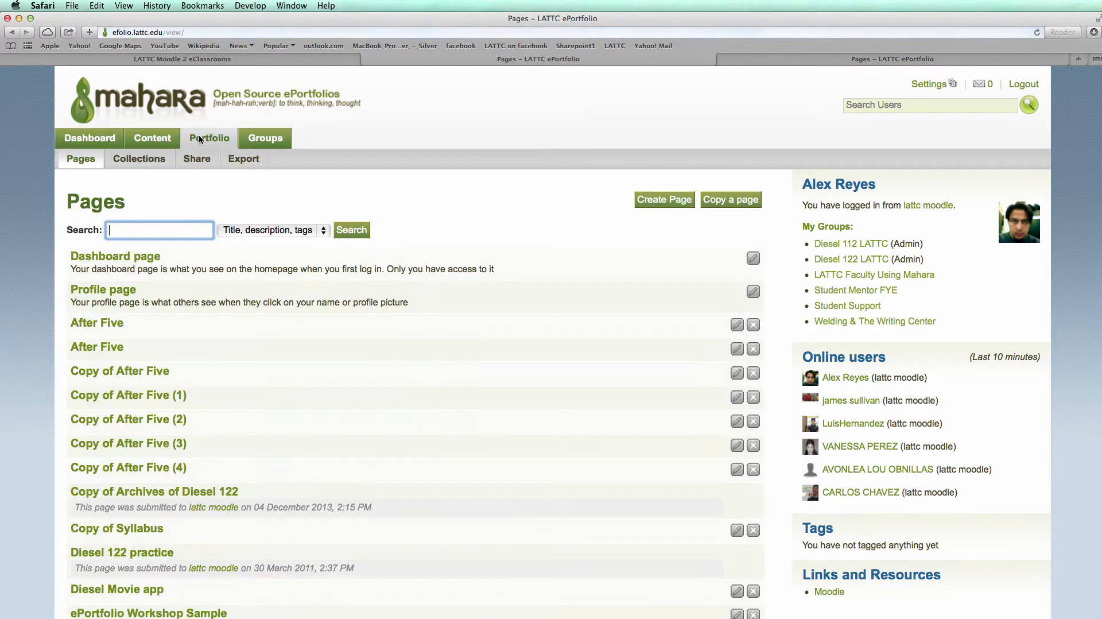
# Step: Open the portfolio pages list from the dashboard and look over the Dashboard page
pyautogui.click(13, 32)
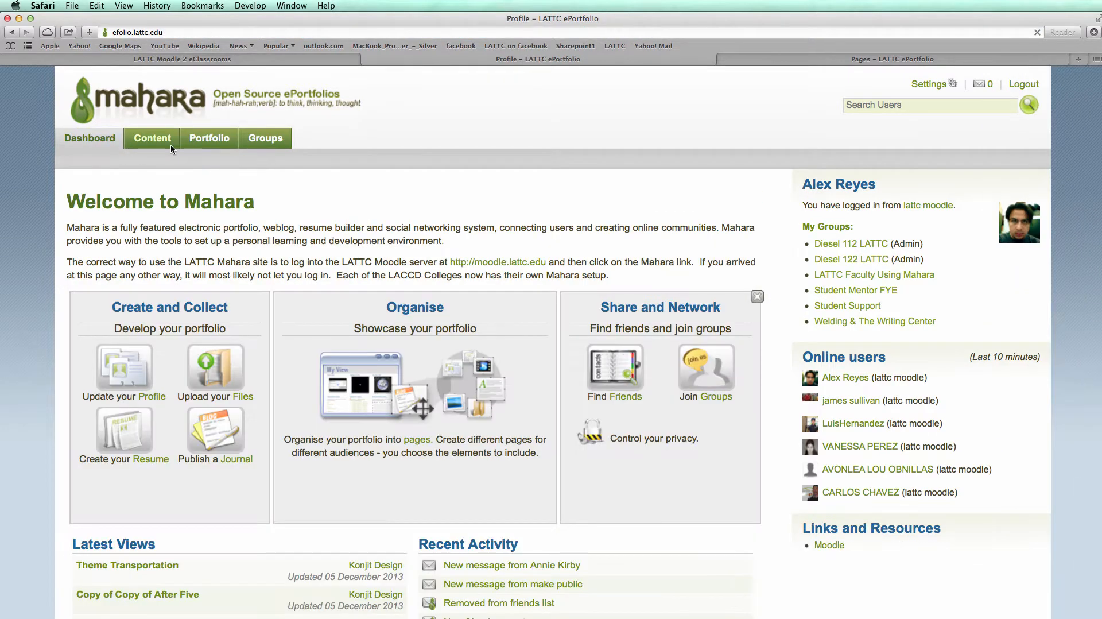
pyautogui.click(417, 439)
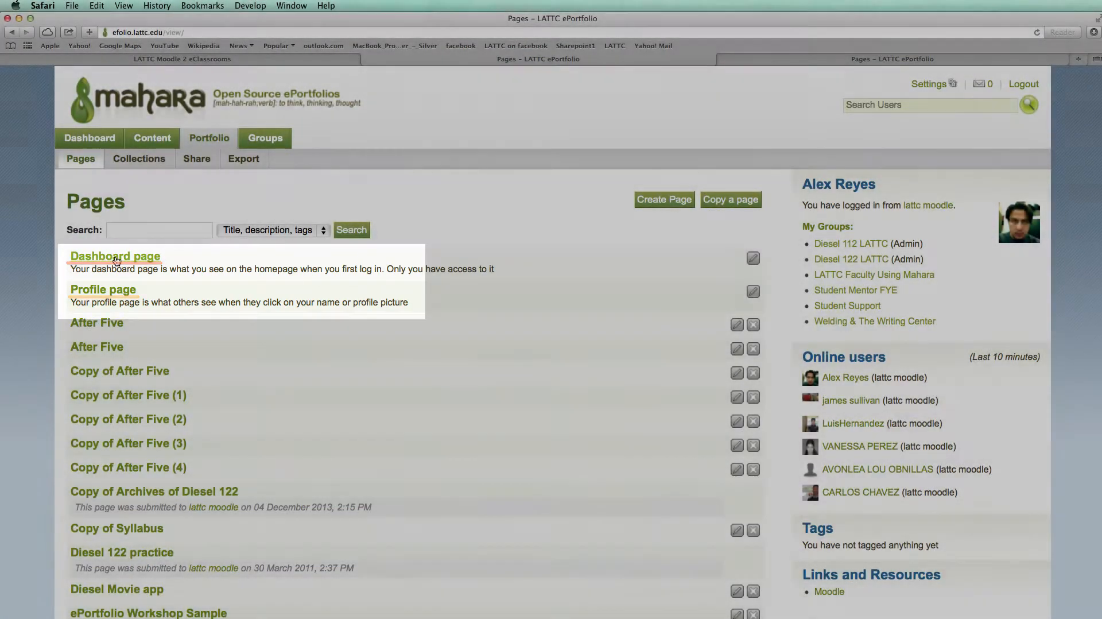
pyautogui.click(117, 260)
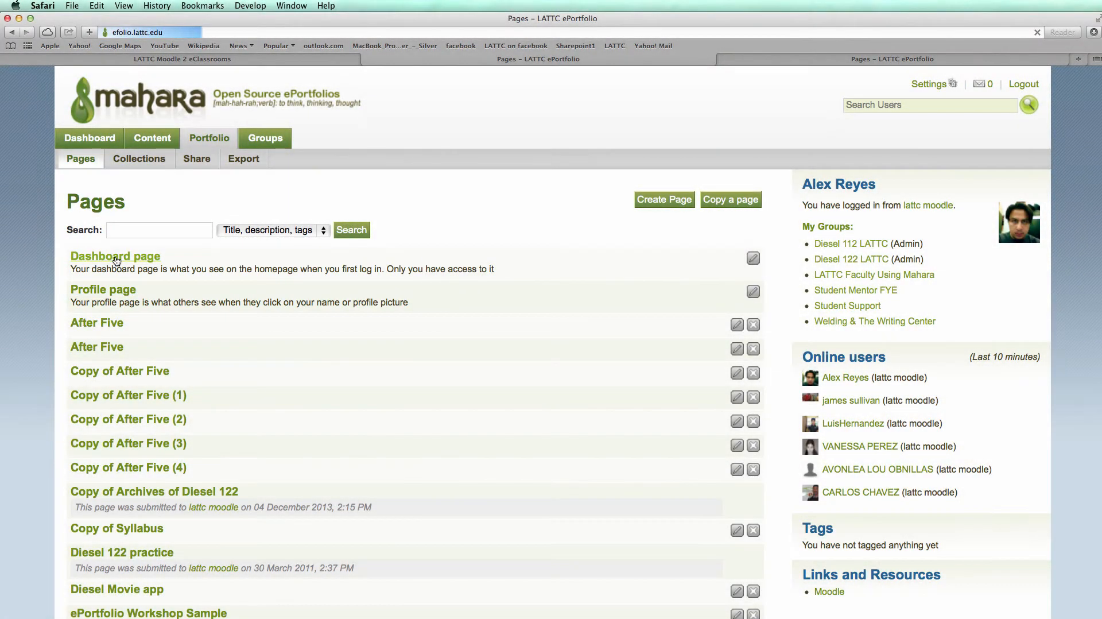
pyautogui.scroll(-5, 116, 260)
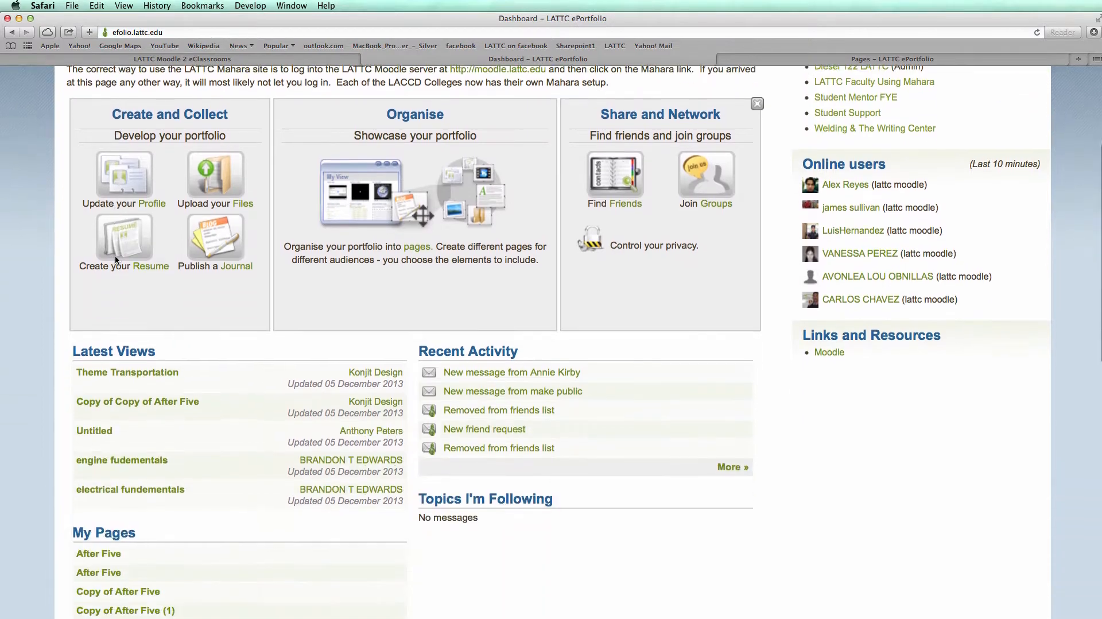
pyautogui.scroll(8, 115, 259)
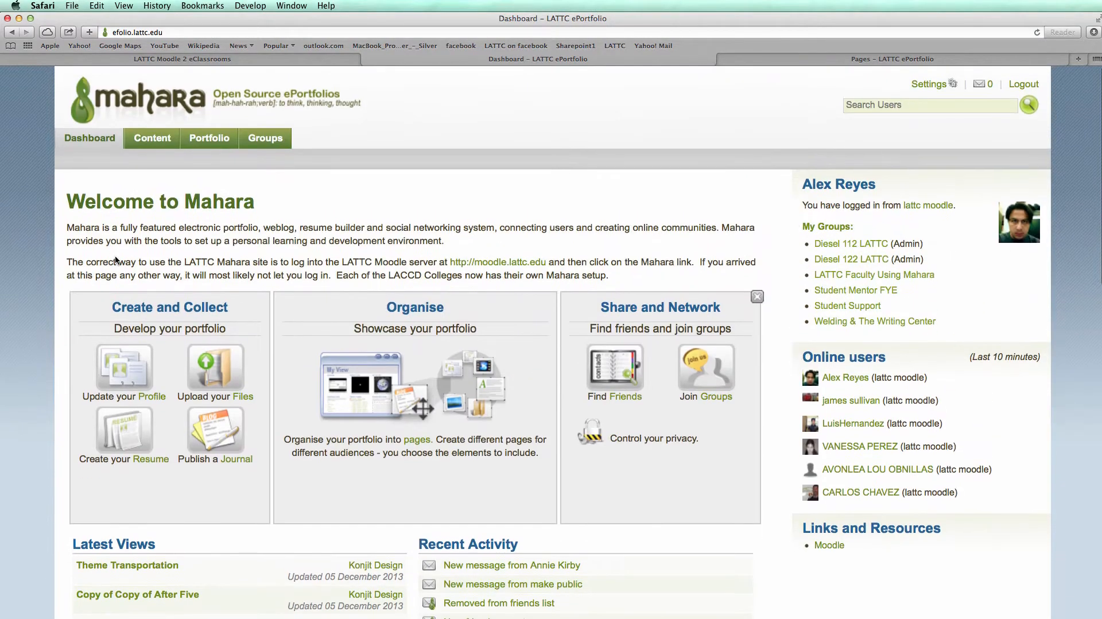
# Step: View the Profile page from the pages list and return to the list
pyautogui.press('super+bracketleft')
pyautogui.click(106, 294)
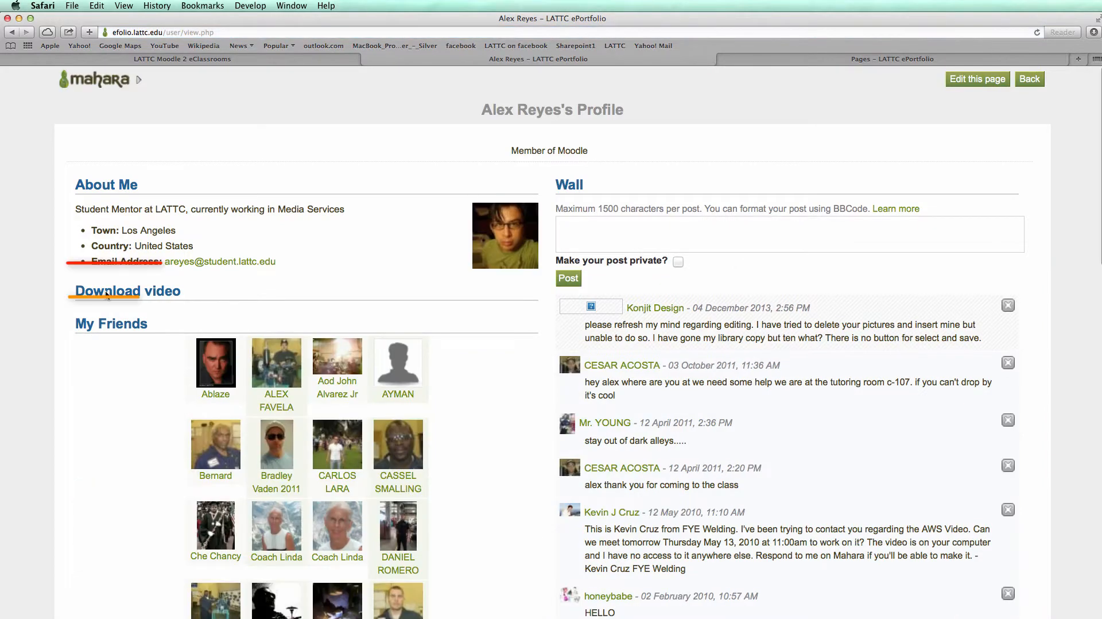
pyautogui.press('super+bracketleft')
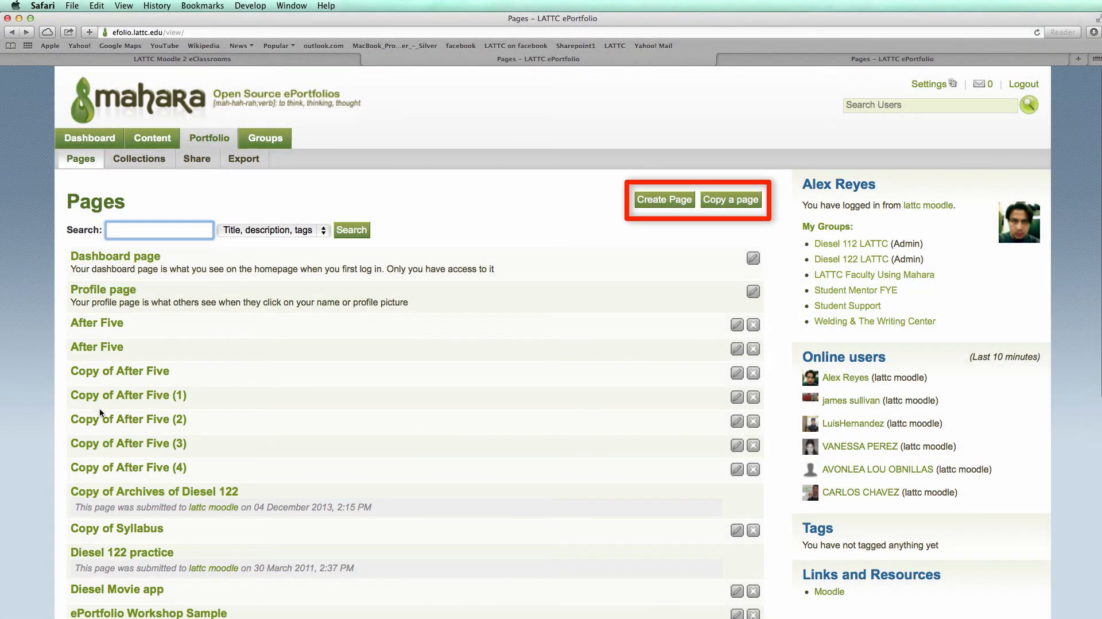
# Step: Create a blank portfolio page, and make a copy of the shared page "3. Fuel Supply Systems"
pyautogui.click(654, 201)
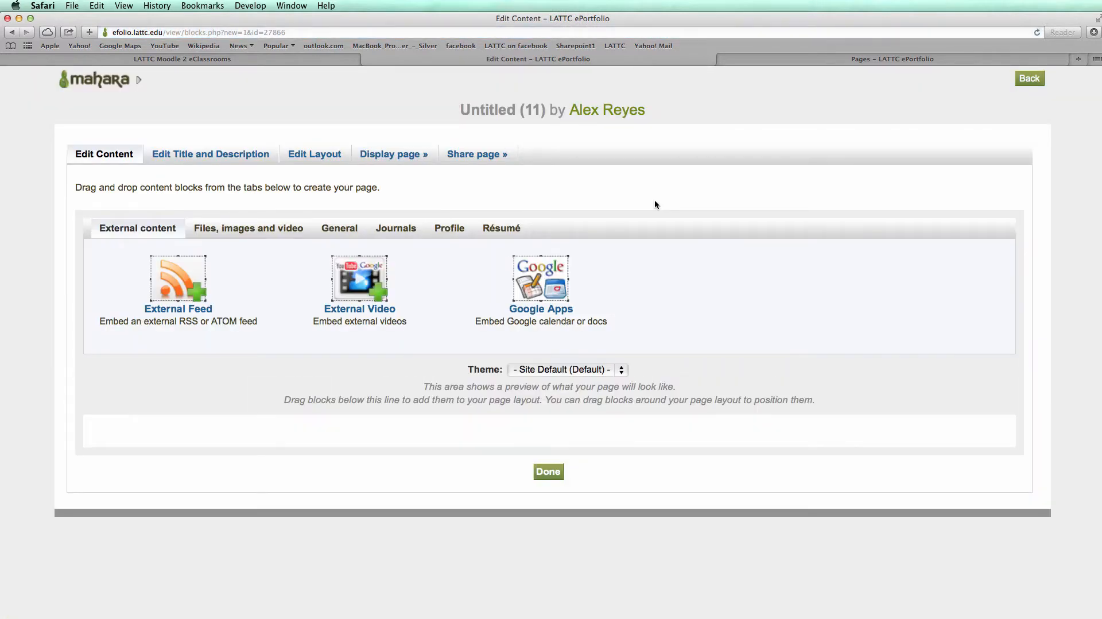
pyautogui.hscroll(-5, 655, 201)
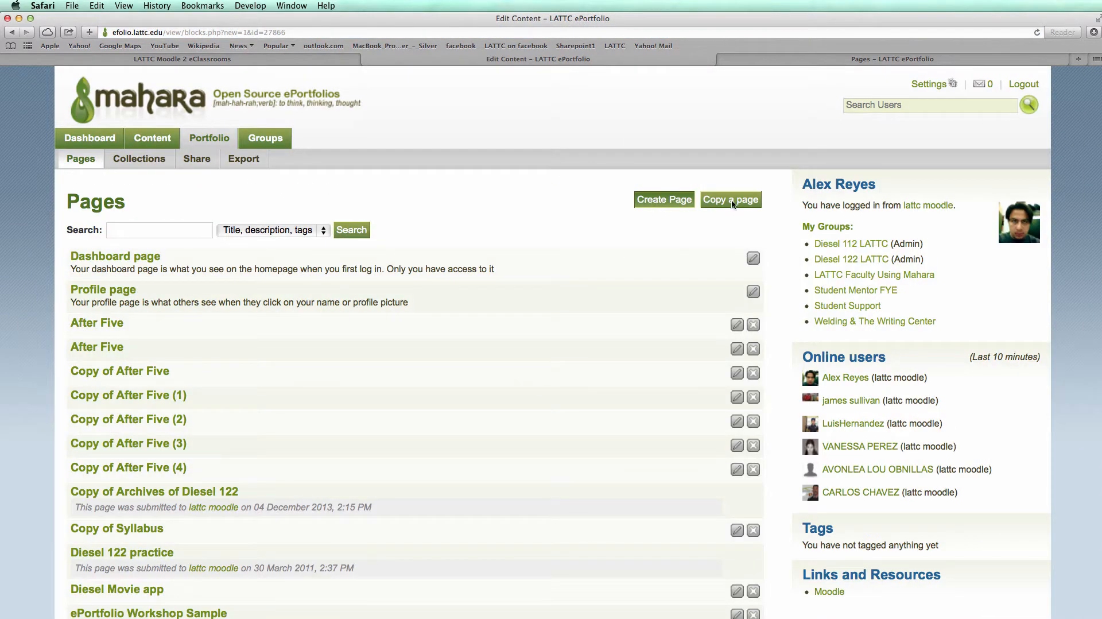
pyautogui.click(748, 198)
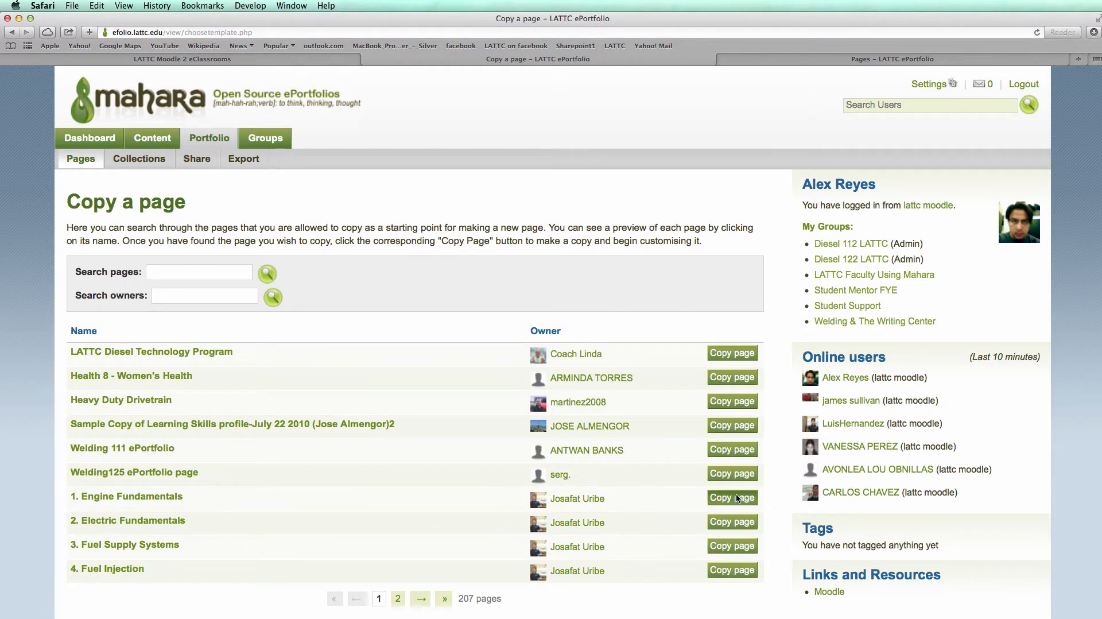
pyautogui.click(716, 546)
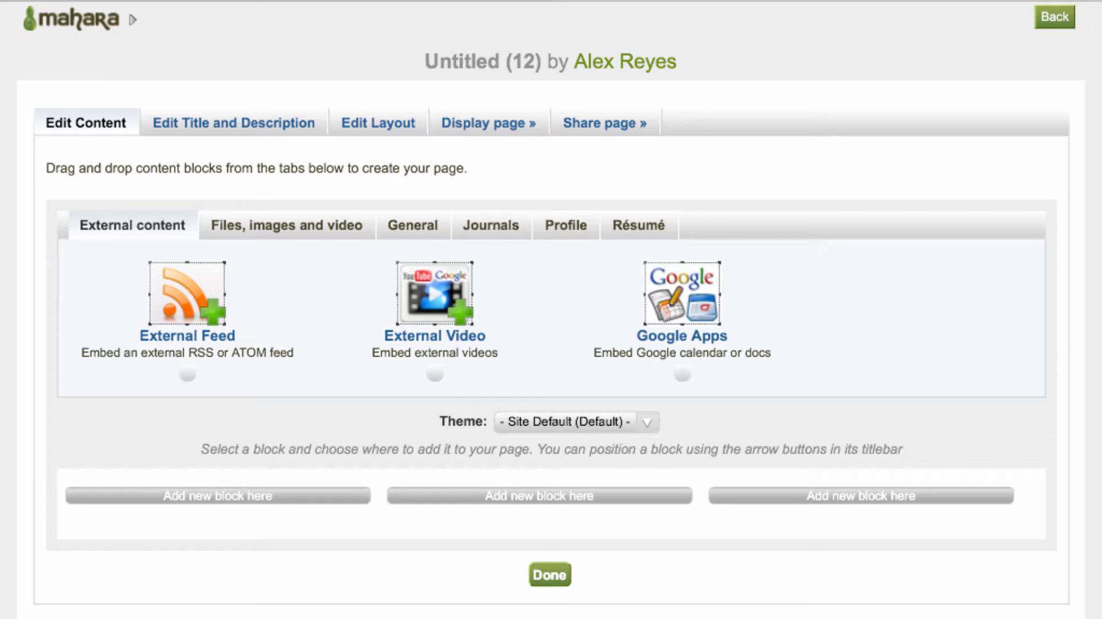
# Step: Set the untitled page's theme to Aqua and select the External Feed block
pyautogui.click(577, 422)
pyautogui.click(577, 136)
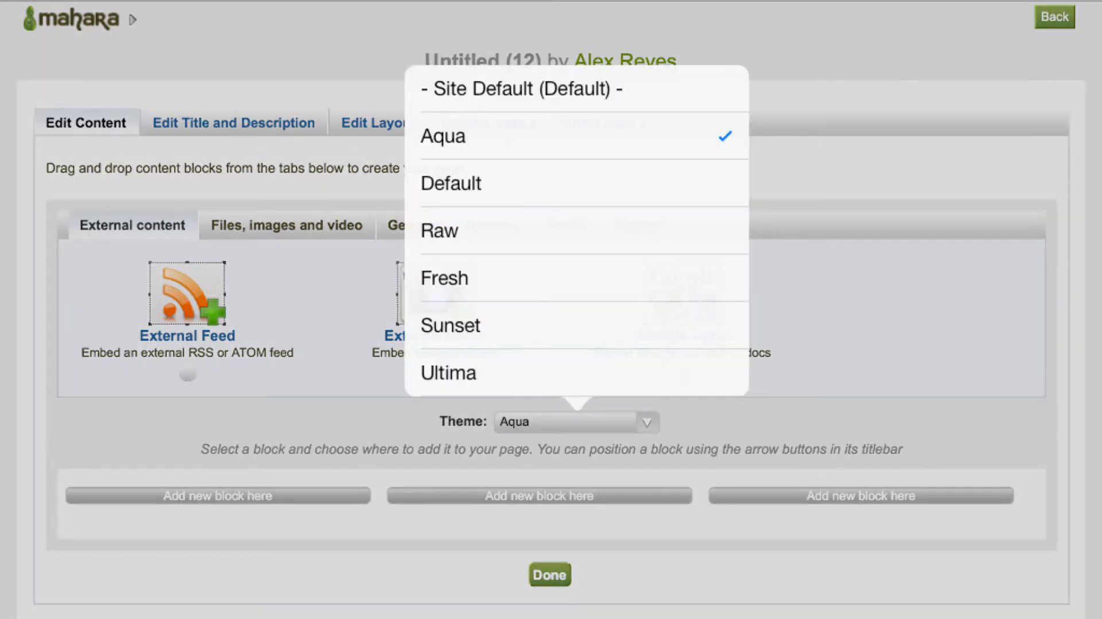
pyautogui.click(187, 373)
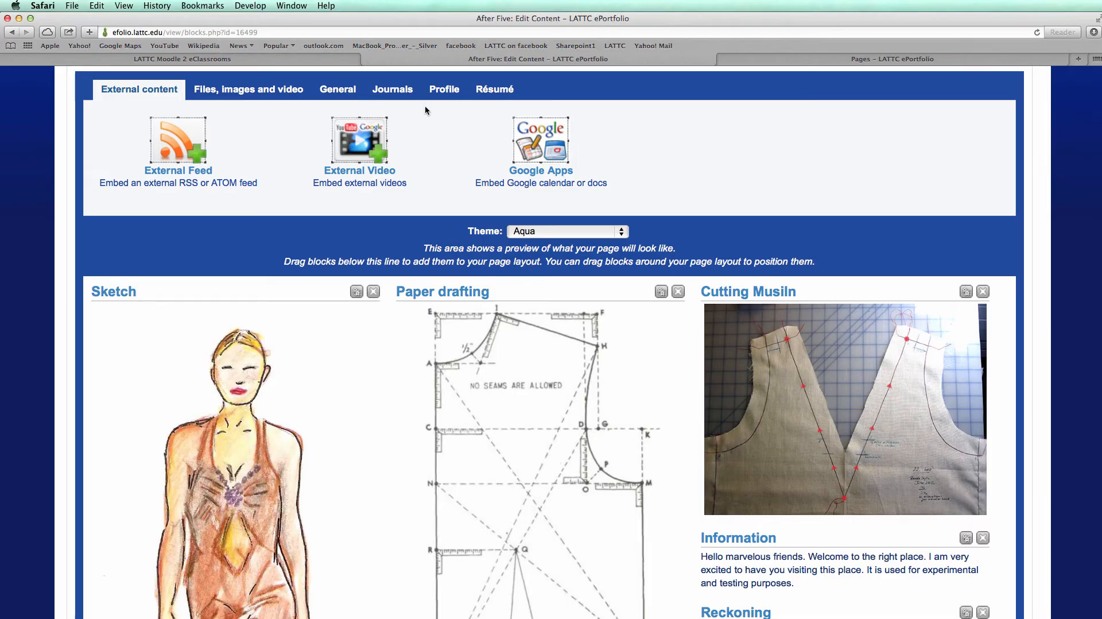
pyautogui.click(271, 92)
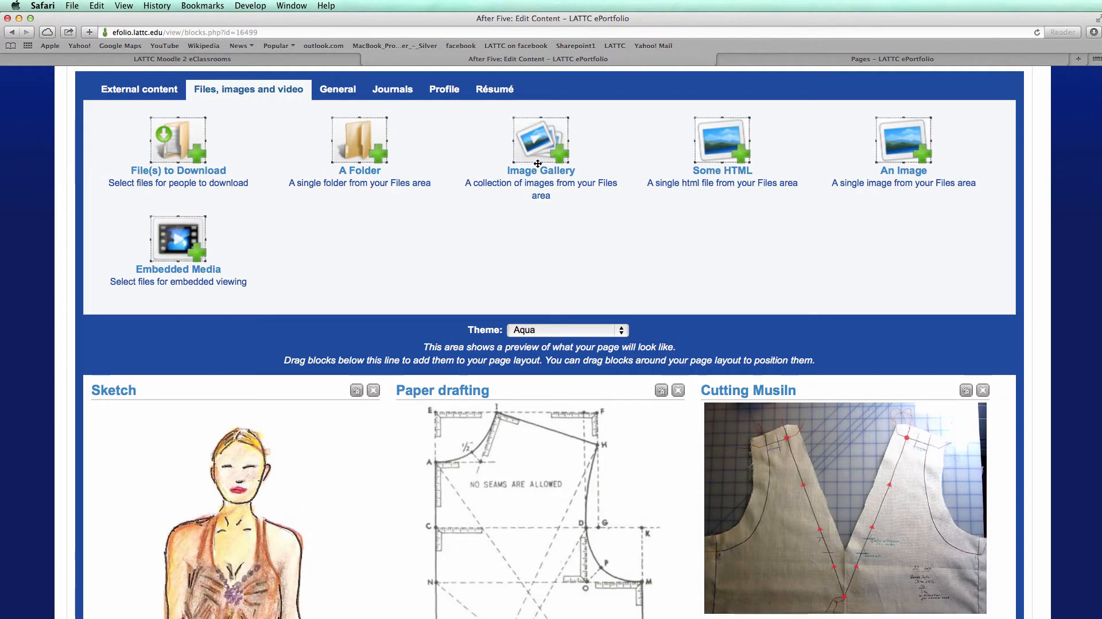
pyautogui.moveTo(893, 159); pyautogui.dragTo(504, 392)
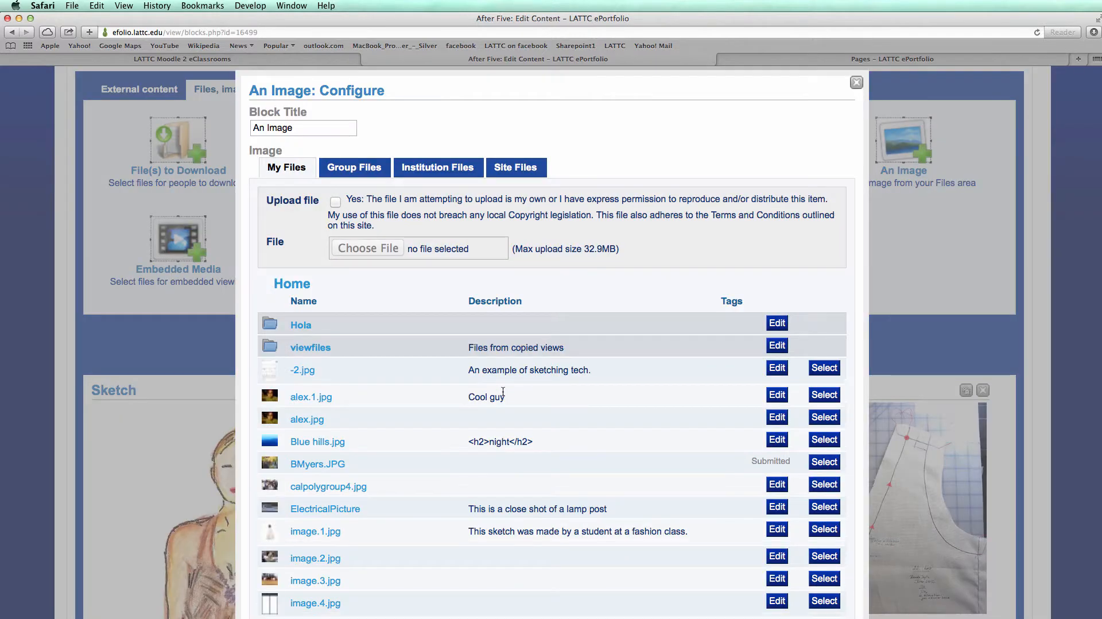
pyautogui.click(335, 203)
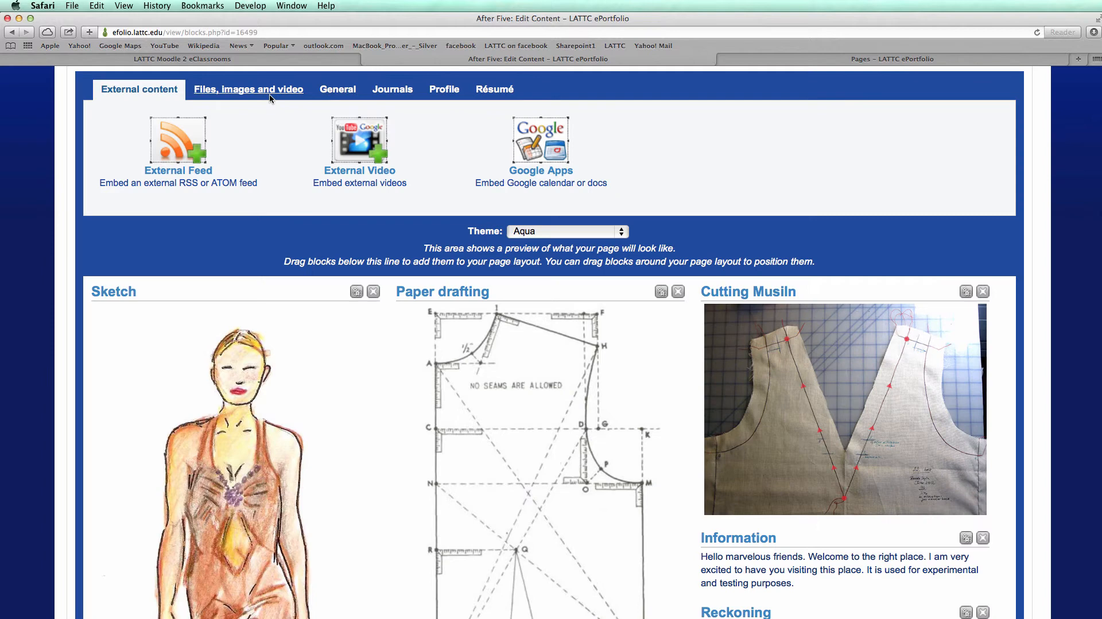
# Step: Add an image block above Paper drafting, accept the upload permission statement and upload mahara.jpg from the images folder
pyautogui.click(273, 93)
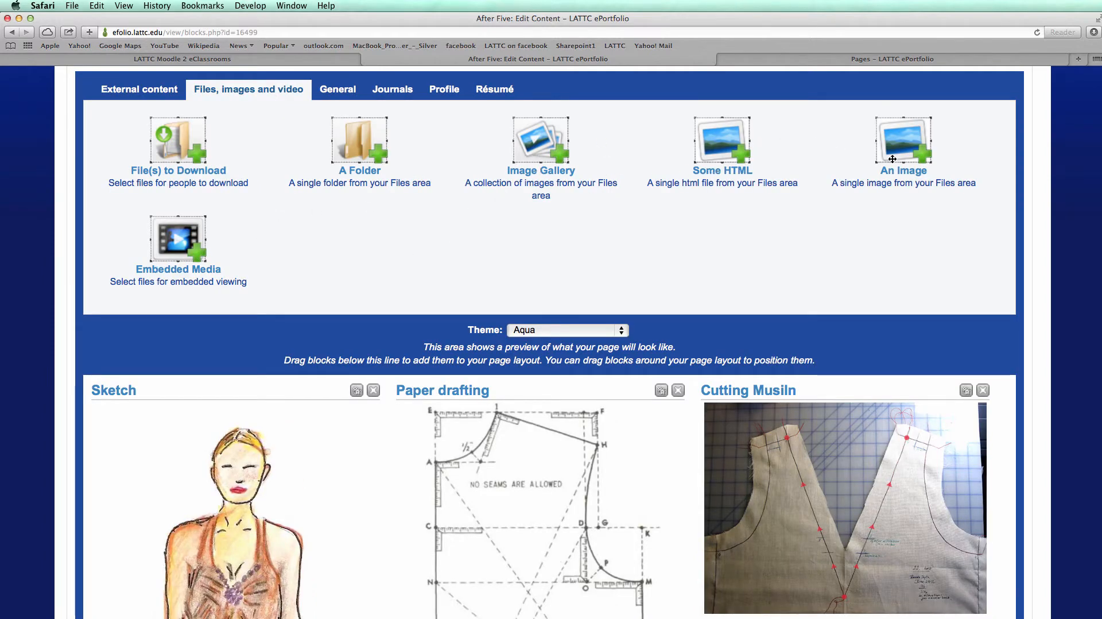
pyautogui.moveTo(892, 159); pyautogui.dragTo(505, 392)
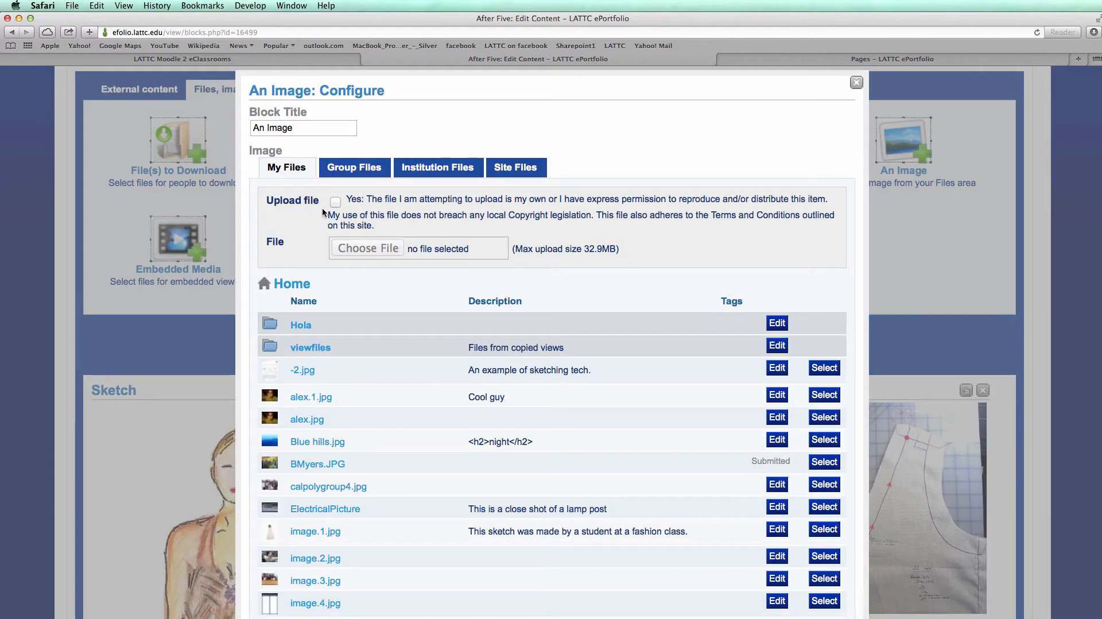
pyautogui.click(335, 202)
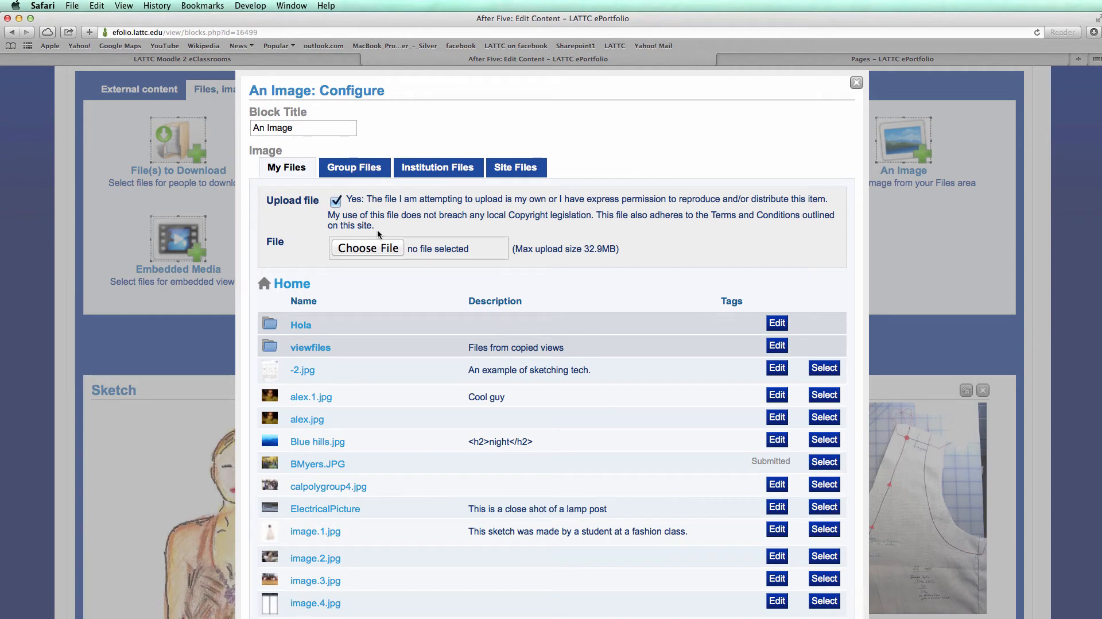
pyautogui.click(365, 250)
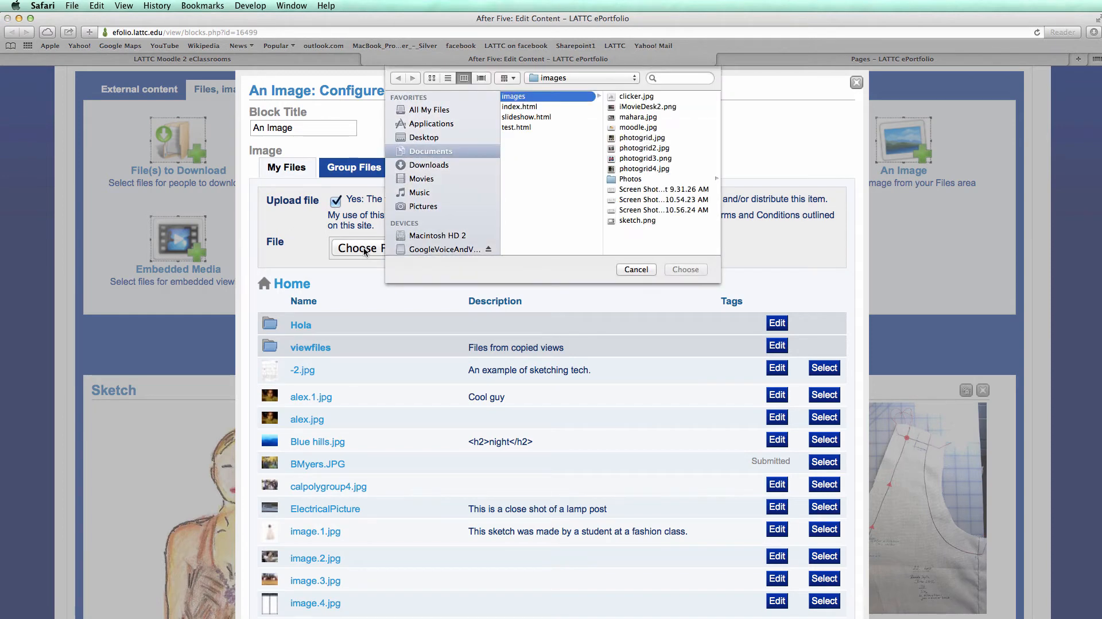
pyautogui.click(634, 115)
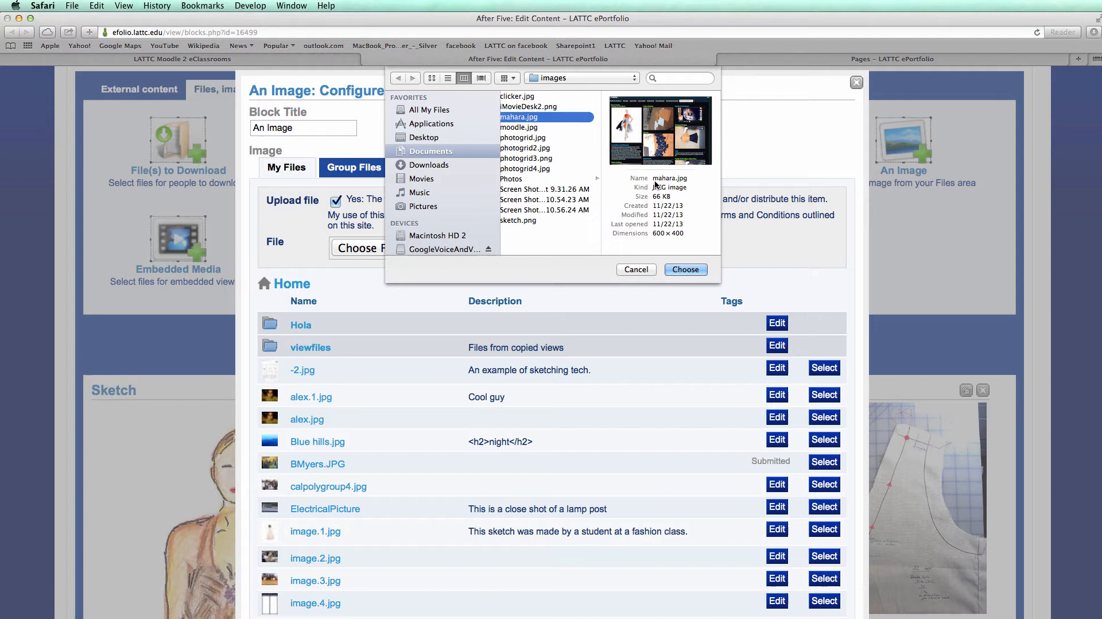
pyautogui.click(684, 269)
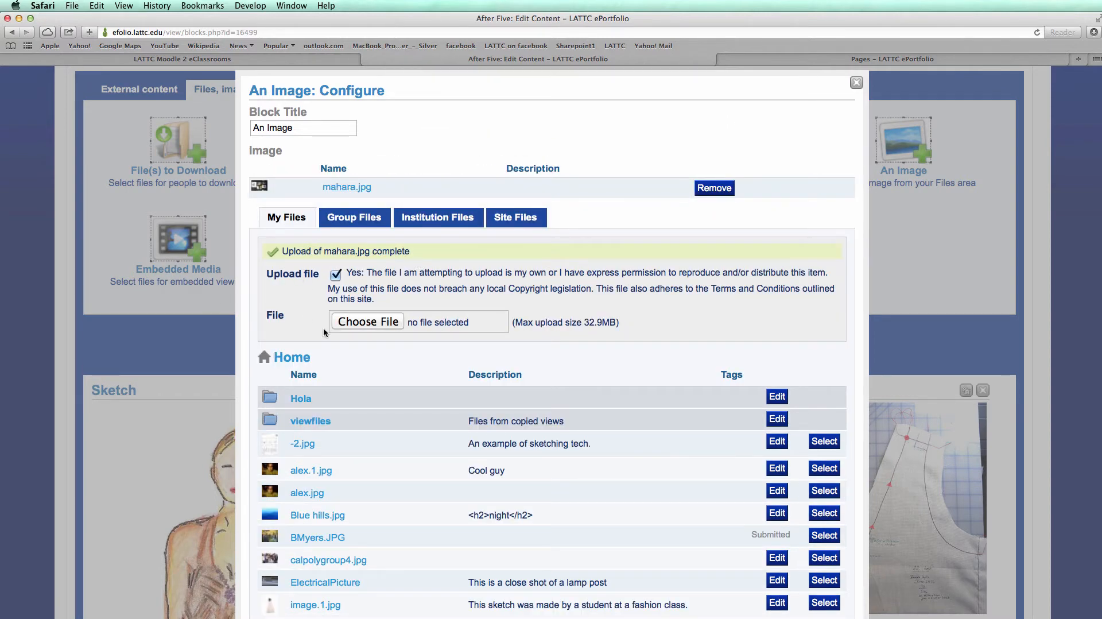
# Step: Save the image block with its default title and width, and check it on the page
pyautogui.scroll(-8, 323, 332)
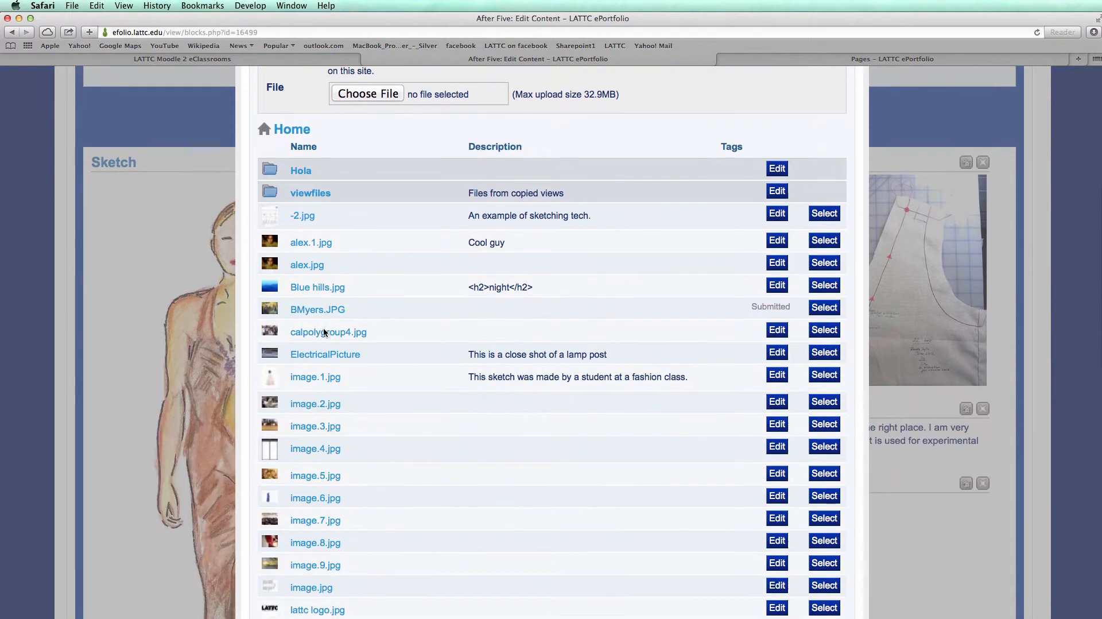
pyautogui.scroll(-1, 323, 331)
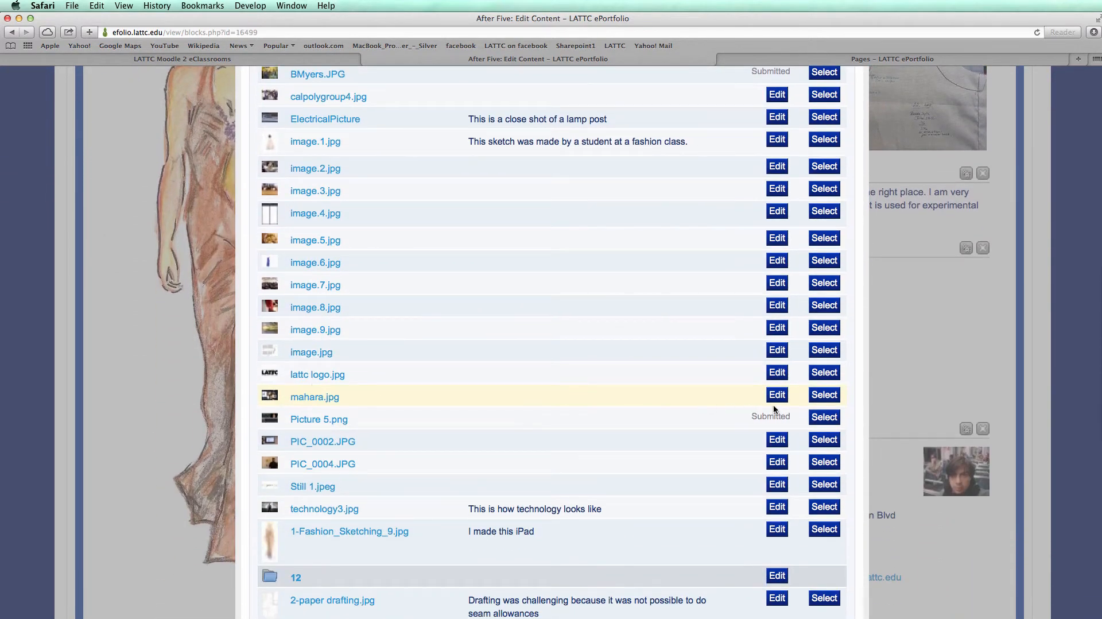
pyautogui.scroll(-8, 528, 387)
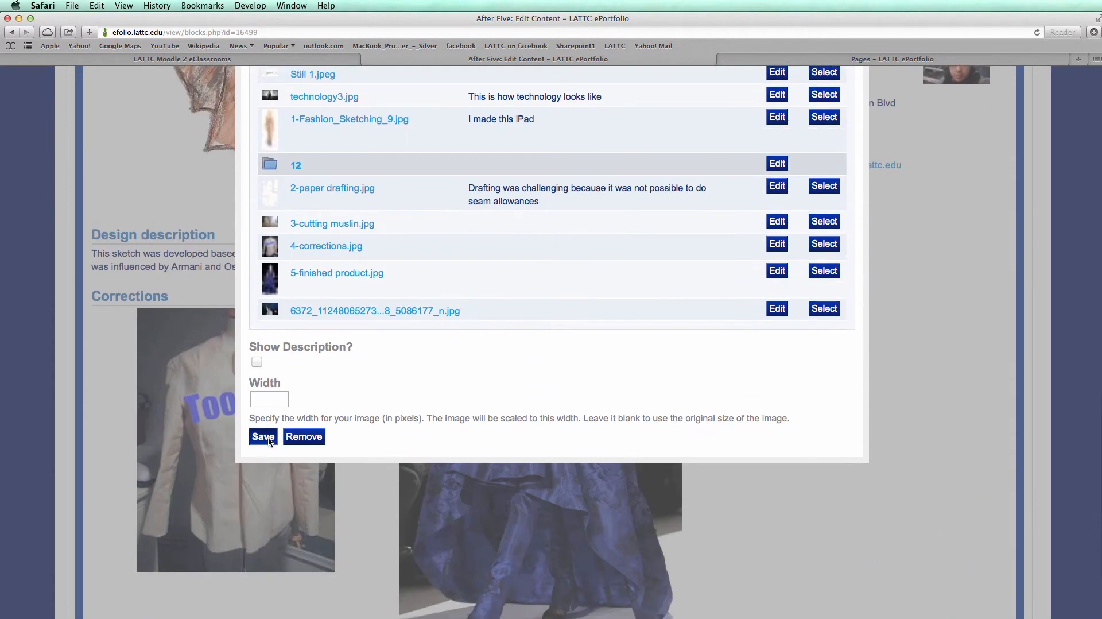
pyautogui.click(263, 438)
pyautogui.scroll(-10, 268, 437)
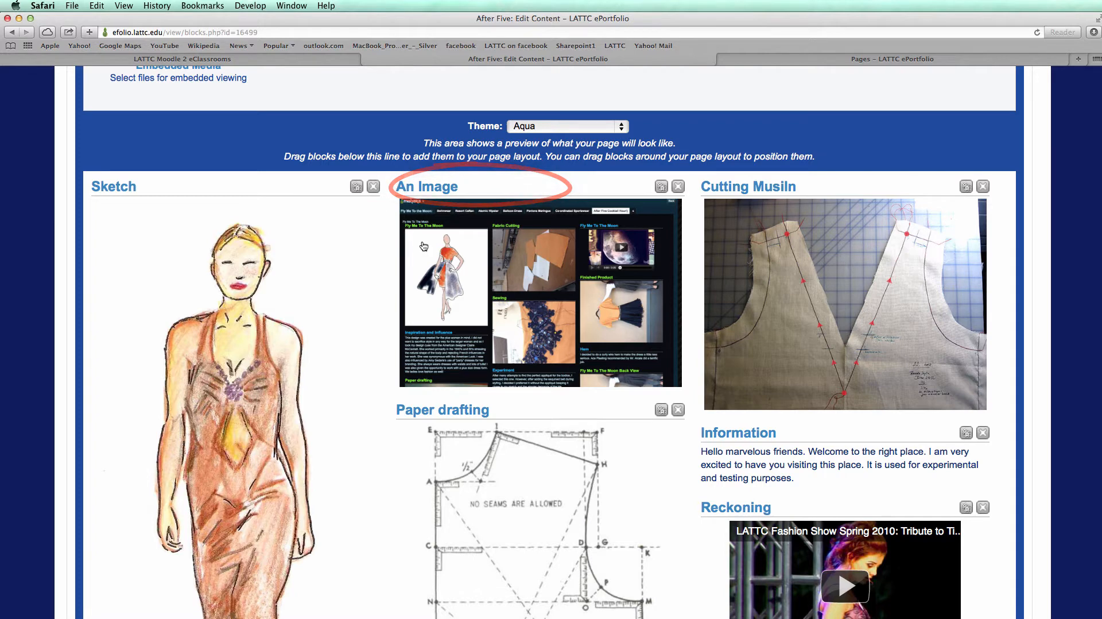
pyautogui.scroll(5, 424, 246)
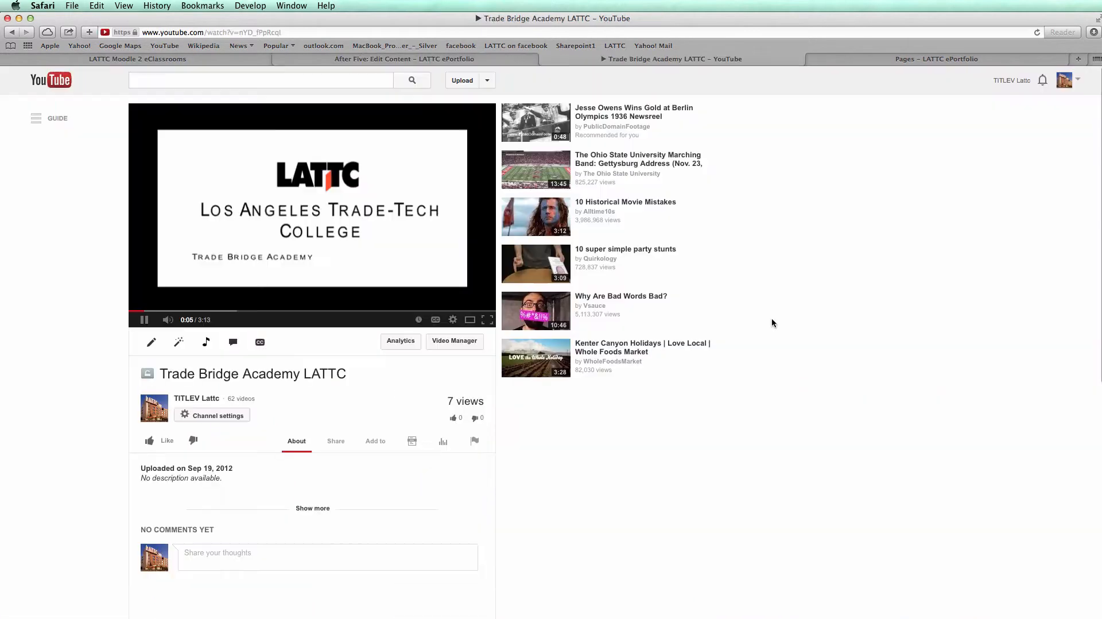
# Step: Copy the Trade Bridge Academy LATTC video's URL from YouTube and add an External Video block above the An Image block
pyautogui.click(205, 33)
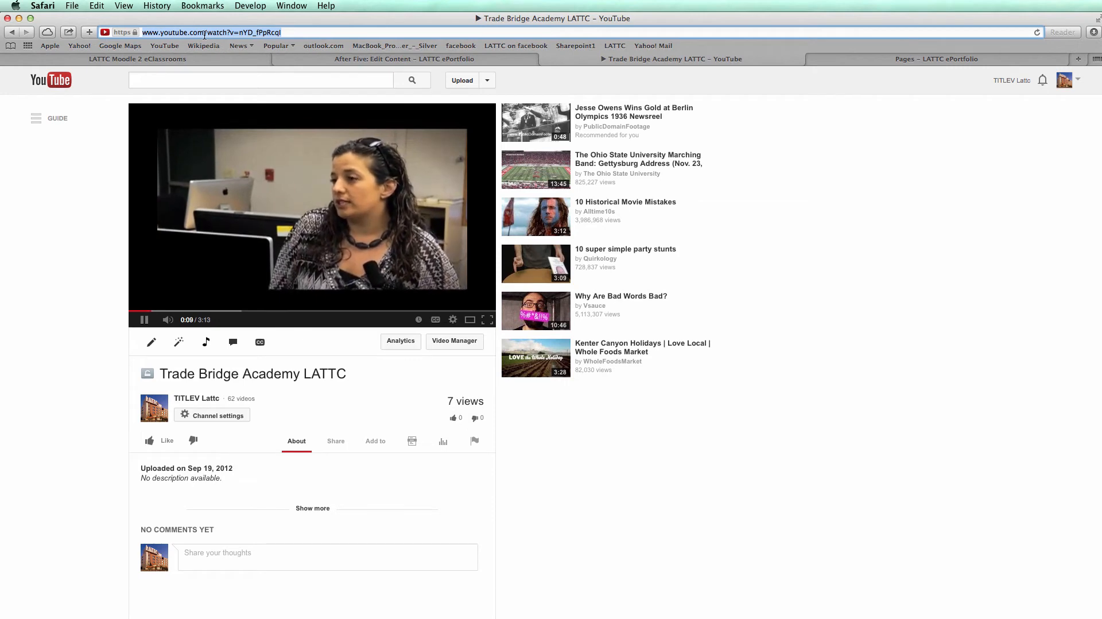
pyautogui.click(435, 61)
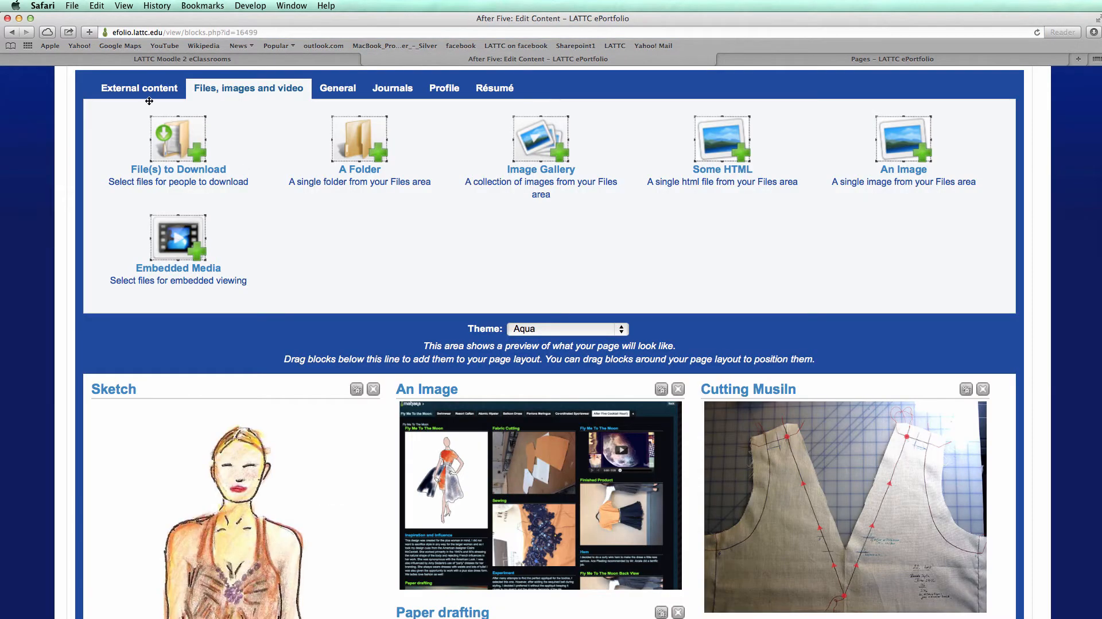
pyautogui.click(158, 93)
pyautogui.scroll(-3, 612, 449)
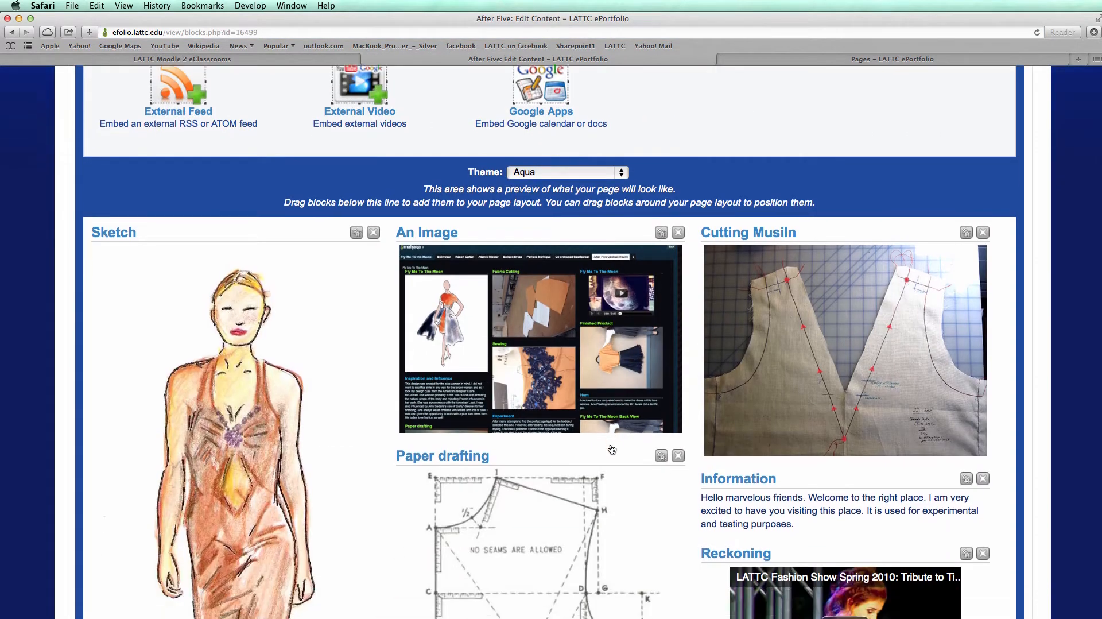
pyautogui.scroll(3, 446, 177)
pyautogui.moveTo(358, 132); pyautogui.dragTo(539, 299)
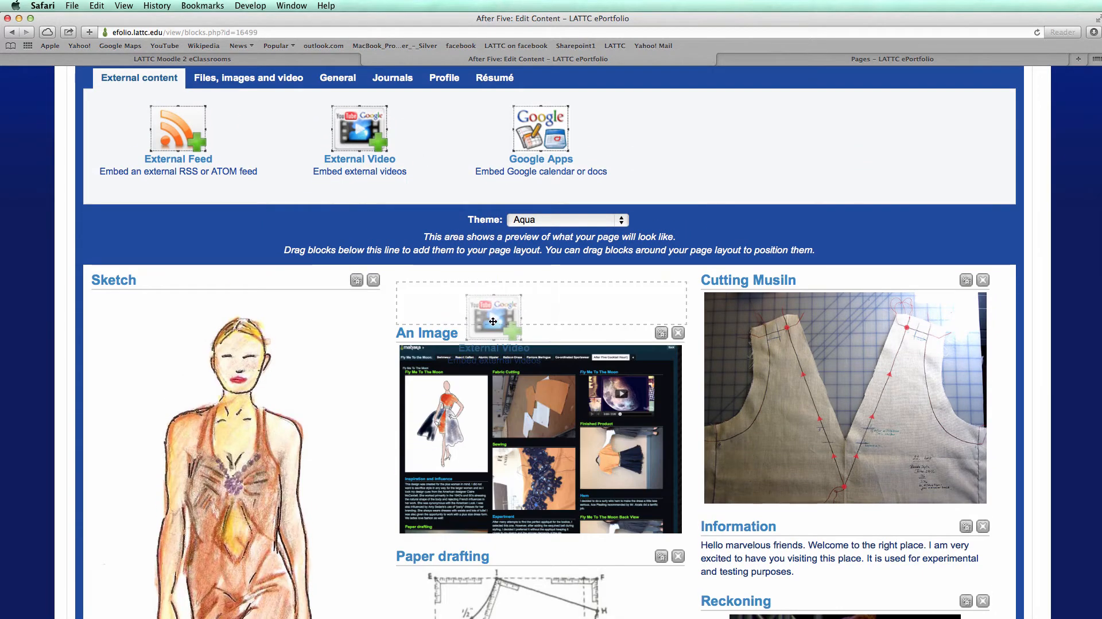
# Step: Paste the copied YouTube address as the block's video URL and save it with the default 250 by 250 size
pyautogui.rightClick(256, 287)
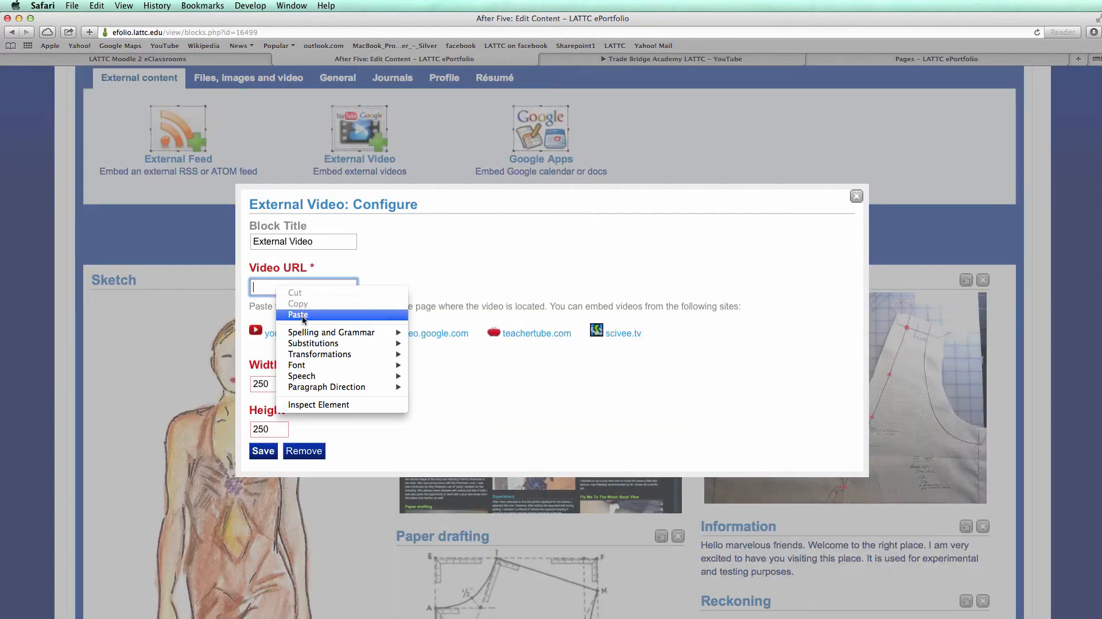
pyautogui.click(299, 313)
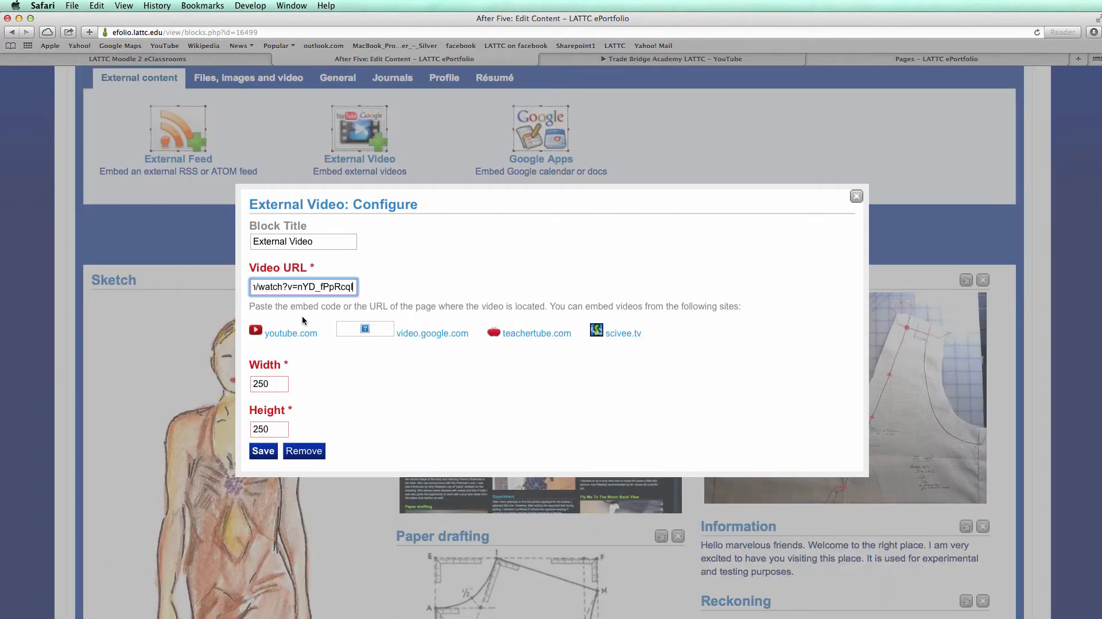
pyautogui.click(267, 453)
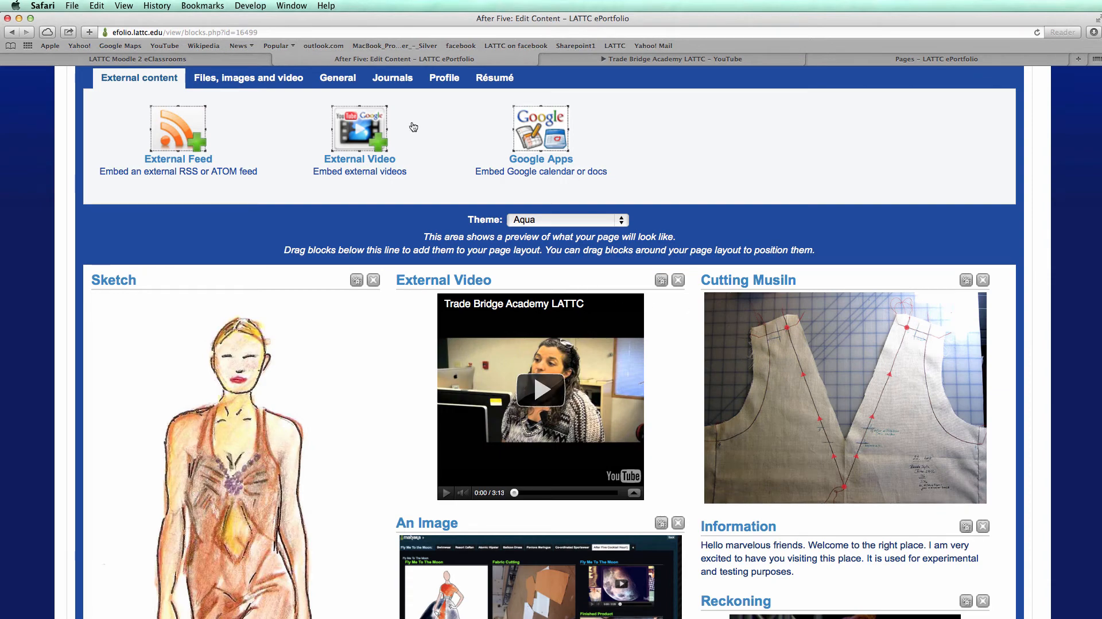
# Step: Add a Text Box block above Cutting Muslin and enter "This is many of the other times" as its content
pyautogui.click(338, 78)
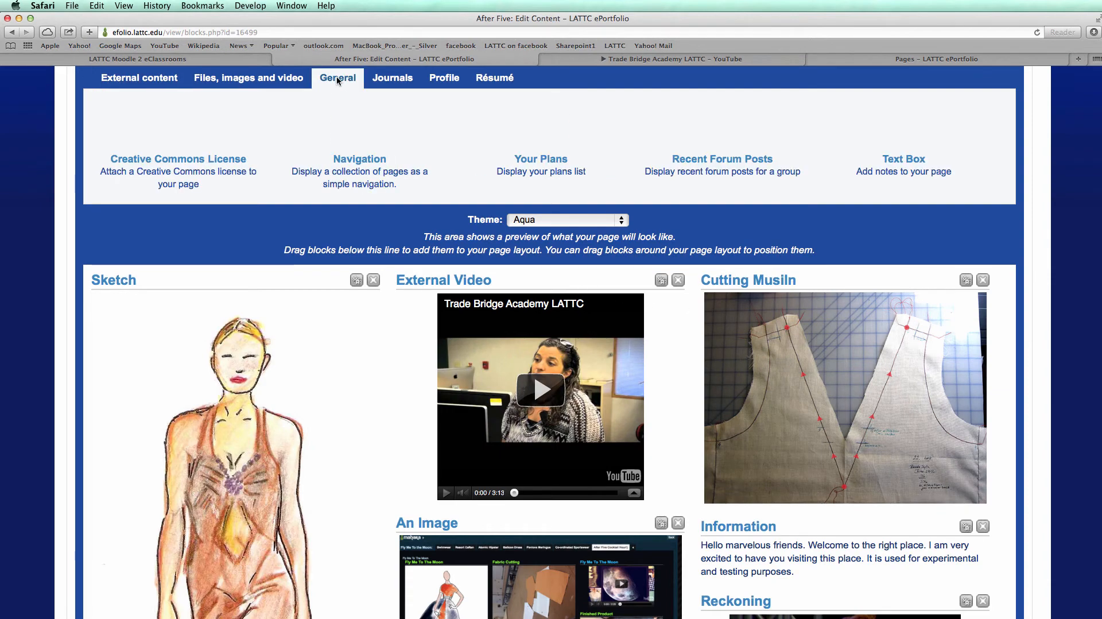
pyautogui.moveTo(884, 141); pyautogui.dragTo(792, 315)
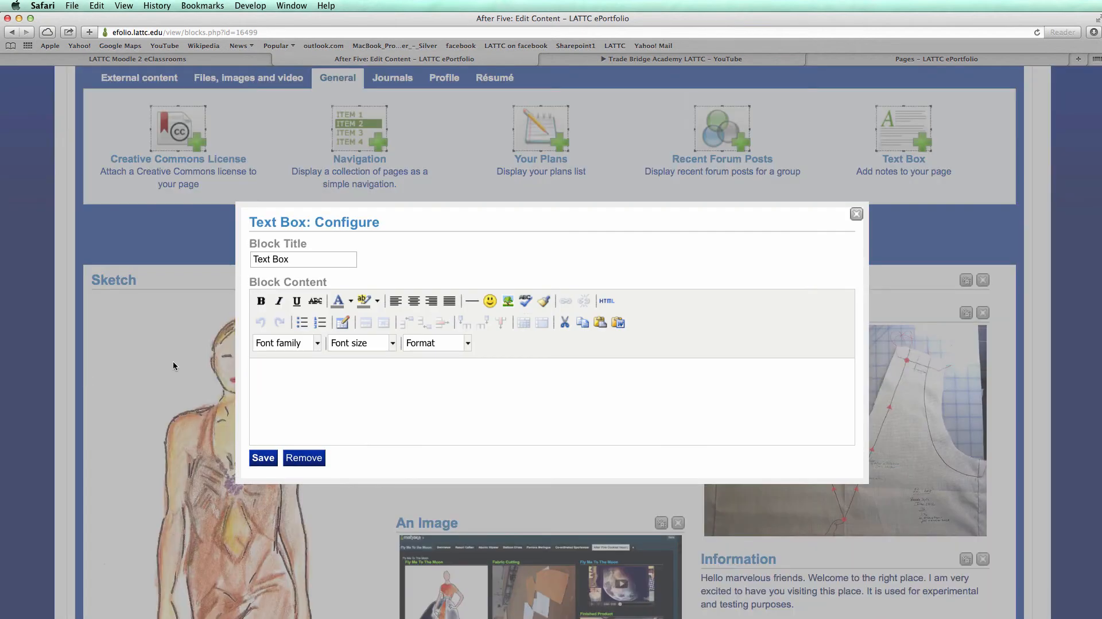
pyautogui.click(293, 391)
pyautogui.write('This is many of the other times')
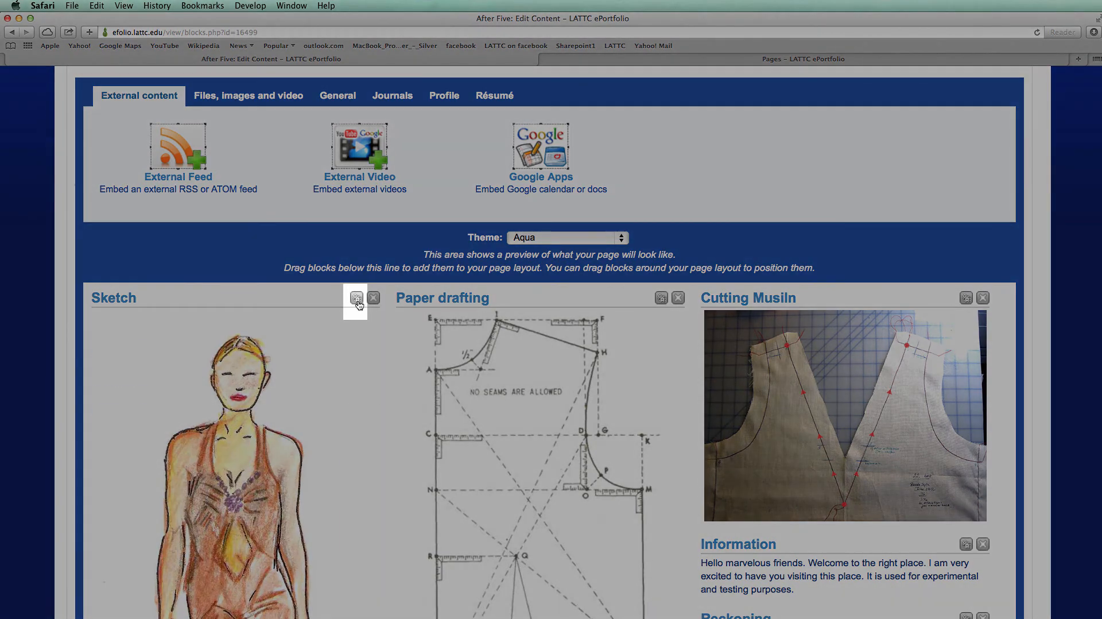
# Step: Replace the Sketch block's image with -2.jpg and change the block title to Sketching
pyautogui.click(356, 299)
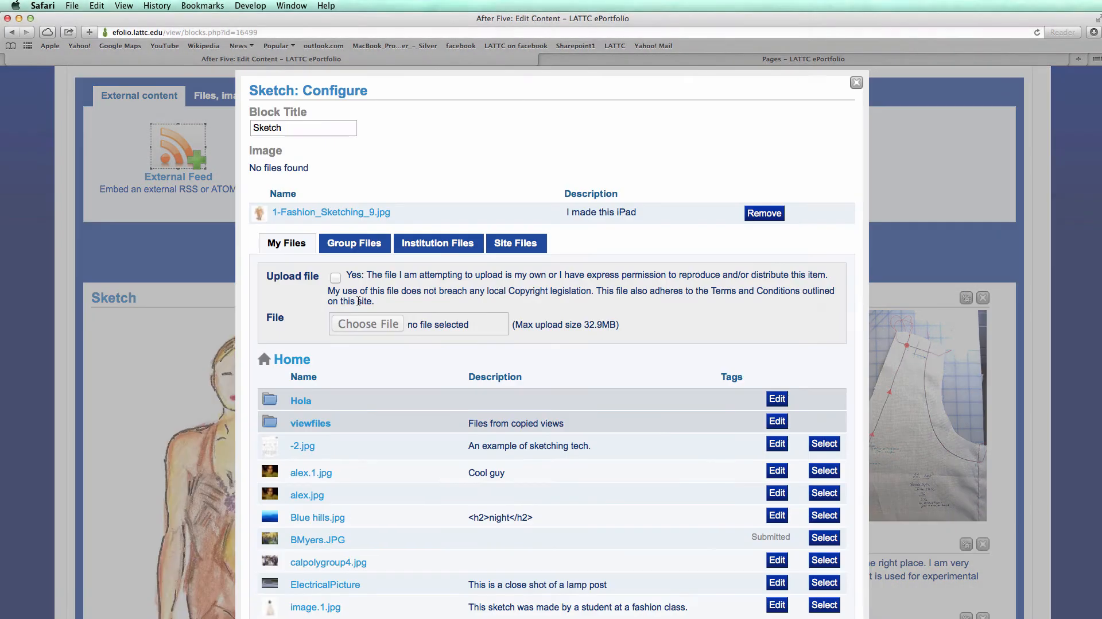
pyautogui.click(824, 443)
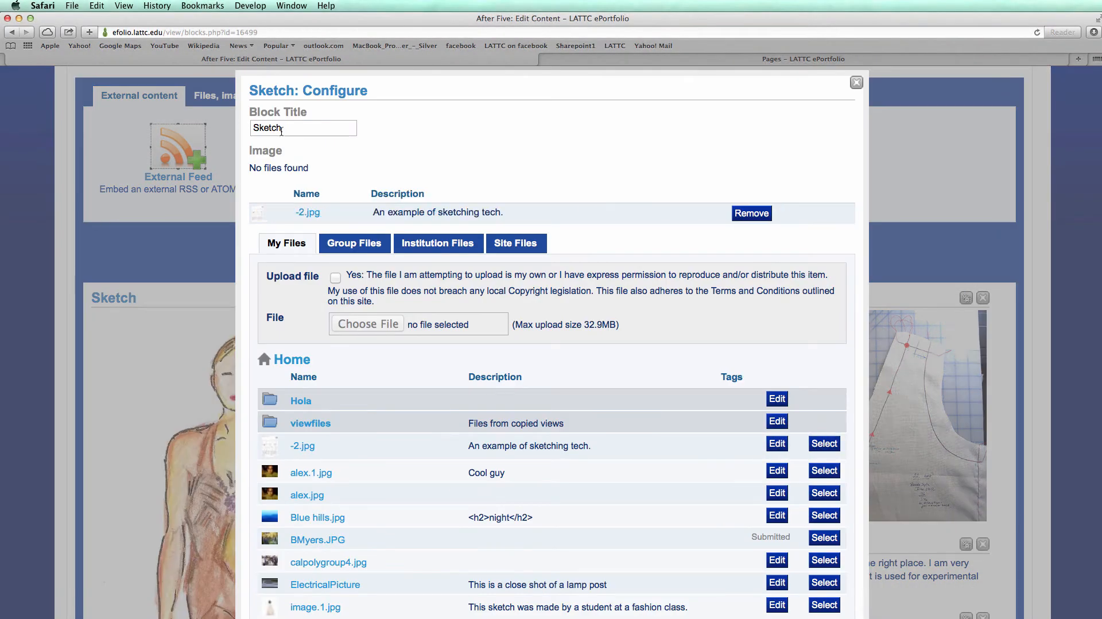
pyautogui.click(281, 131)
pyautogui.write('ing')
# Step: Set the Sketching block's image width to 250 pixels and save the block
pyautogui.press('Tab')
pyautogui.write('250')
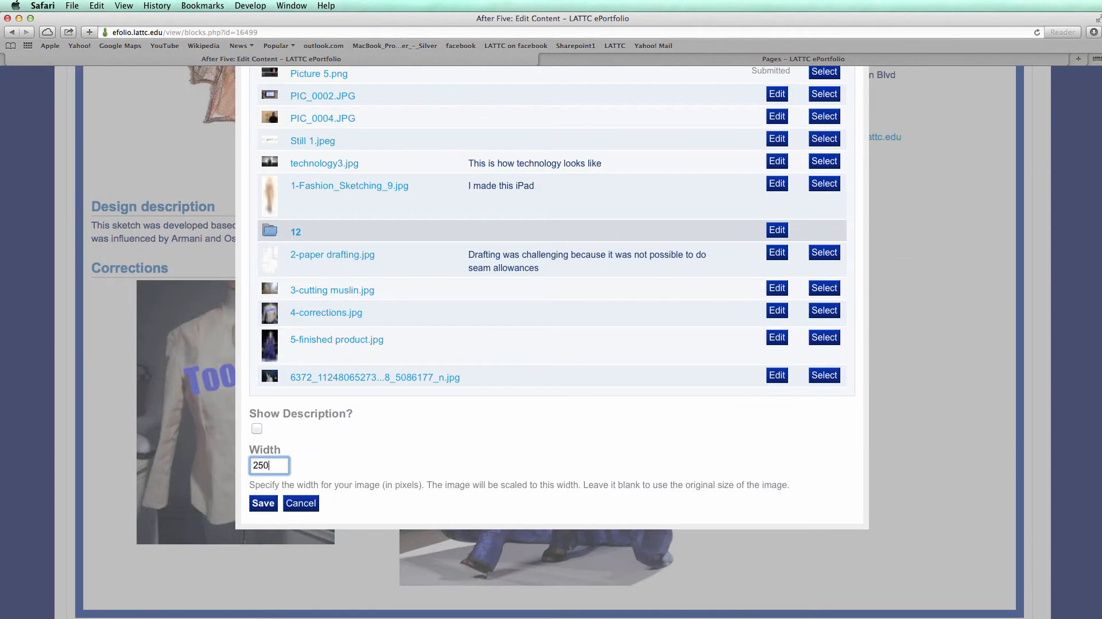
pyautogui.click(266, 506)
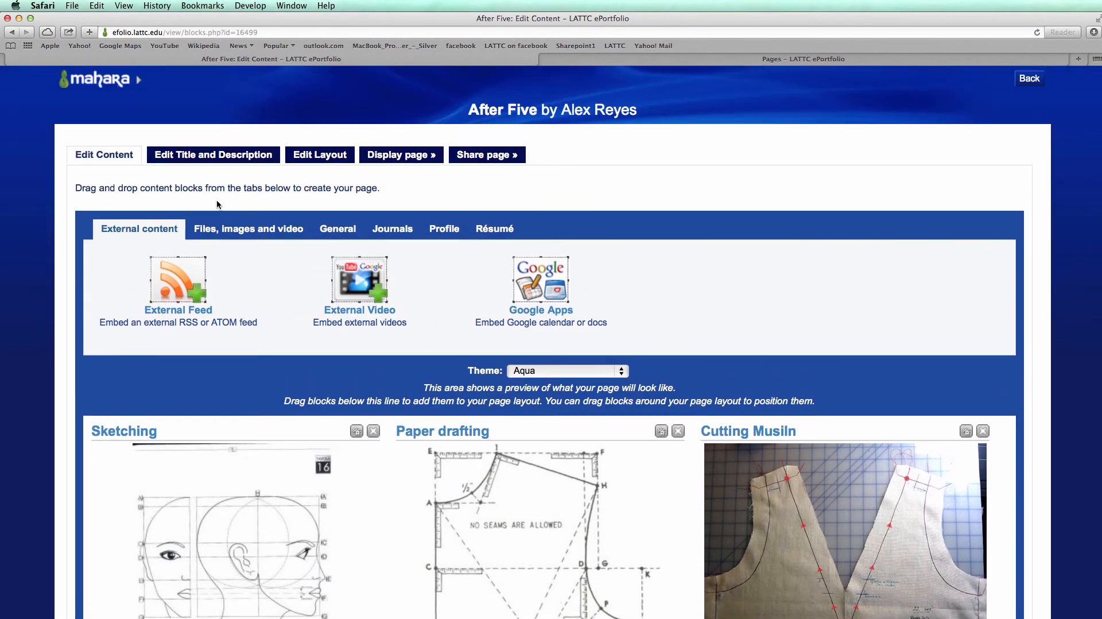
# Step: Rename the page to After Five Version 1 and save its title settings
pyautogui.click(202, 159)
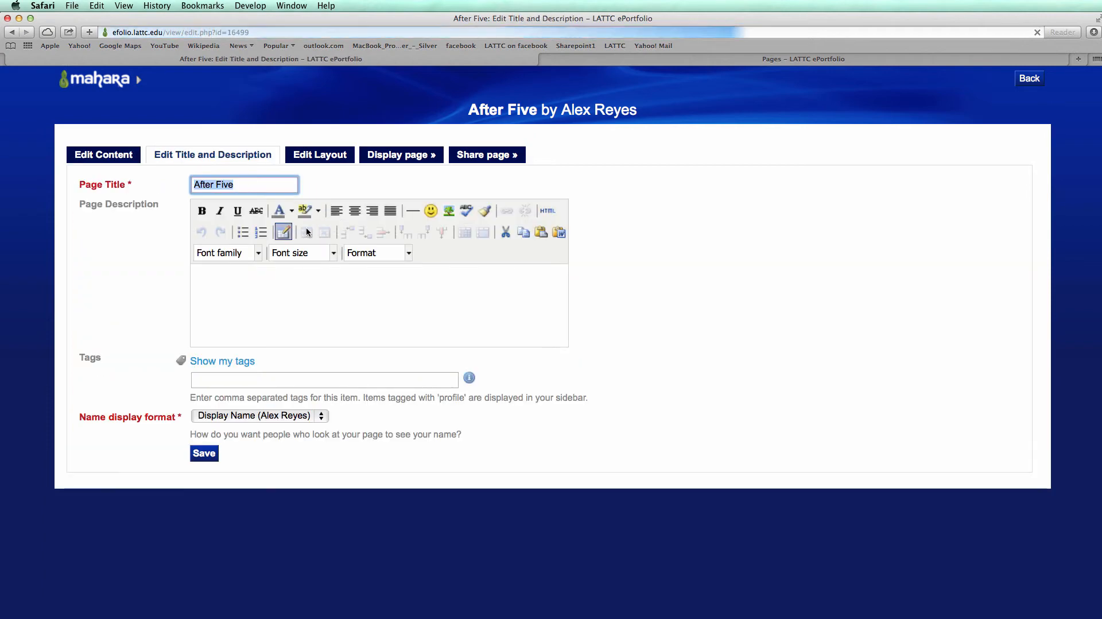
pyautogui.click(243, 189)
pyautogui.write('Version 1')
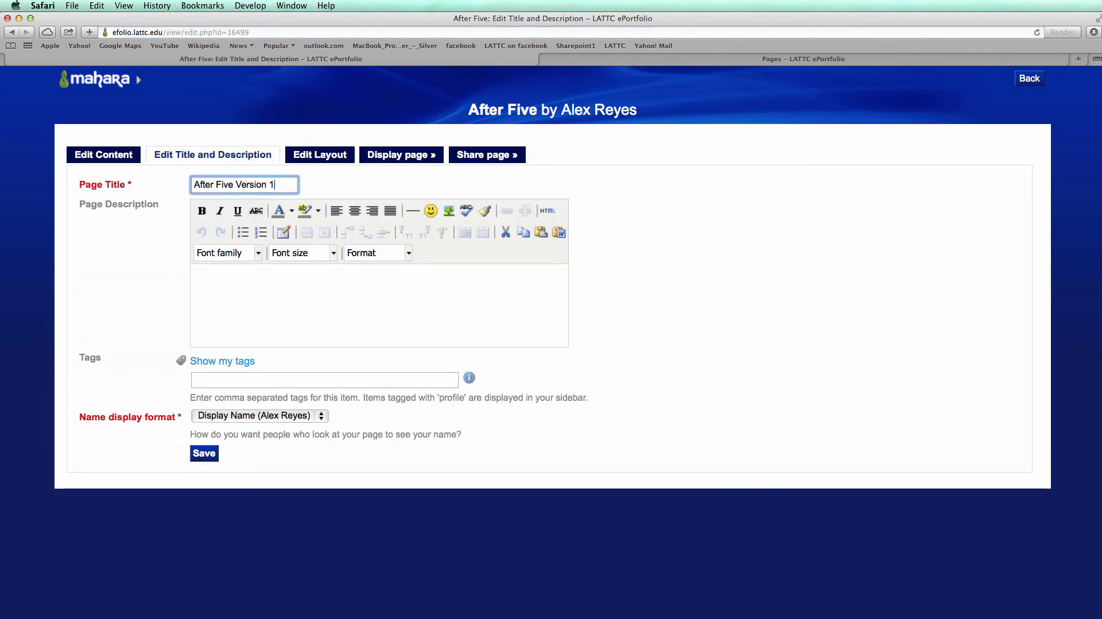
pyautogui.click(205, 454)
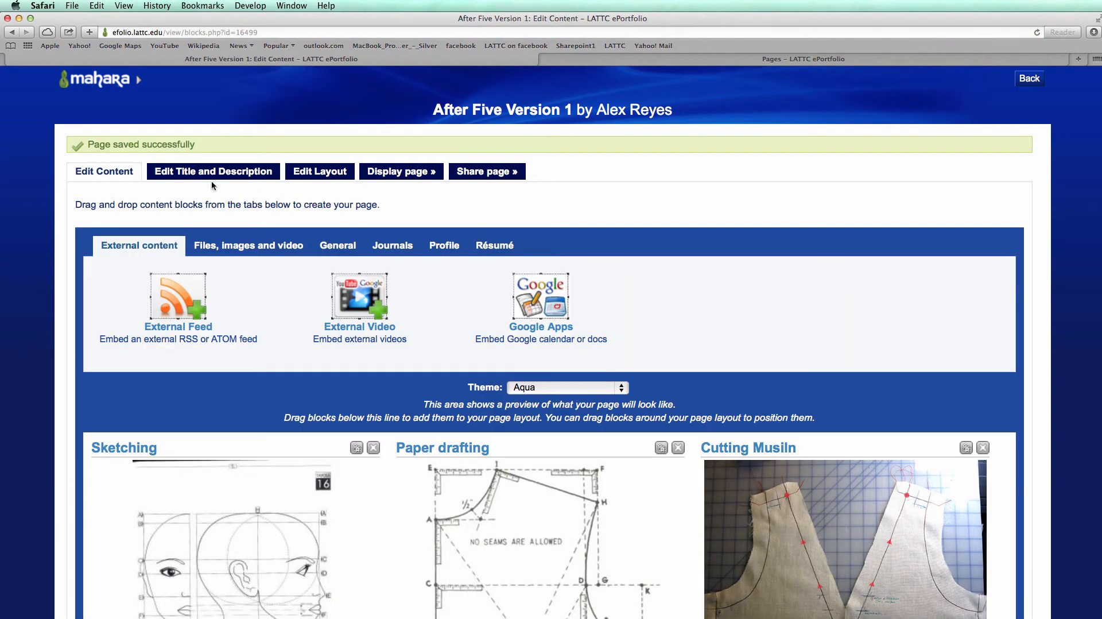
# Step: Open the good collection from the collections list, view its Swimsuit page, and return to the dashboard
pyautogui.click(102, 80)
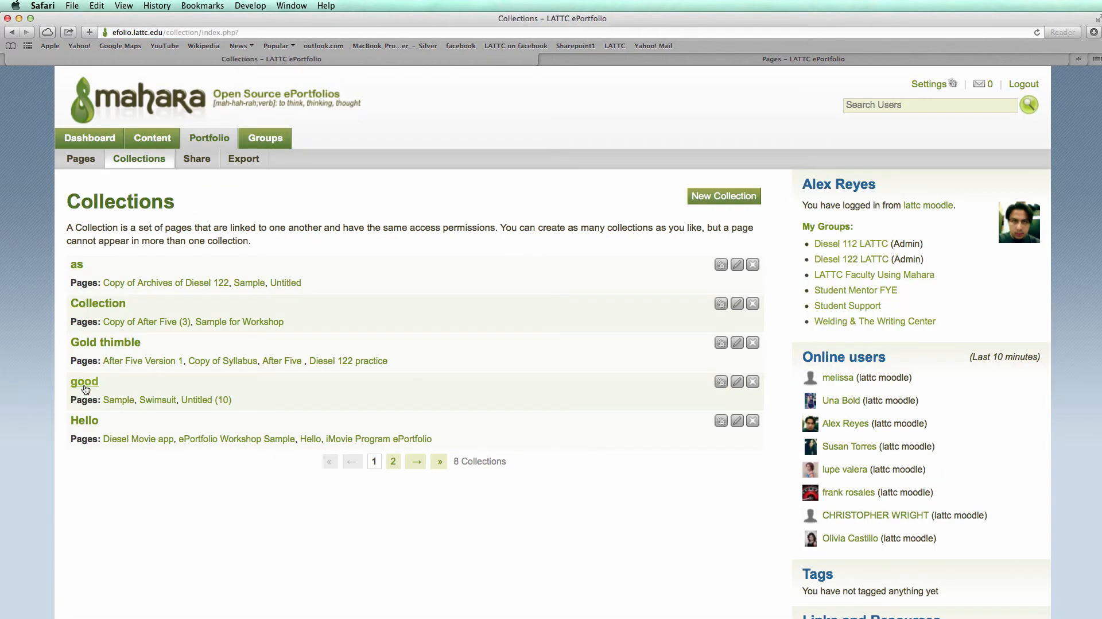
pyautogui.click(85, 387)
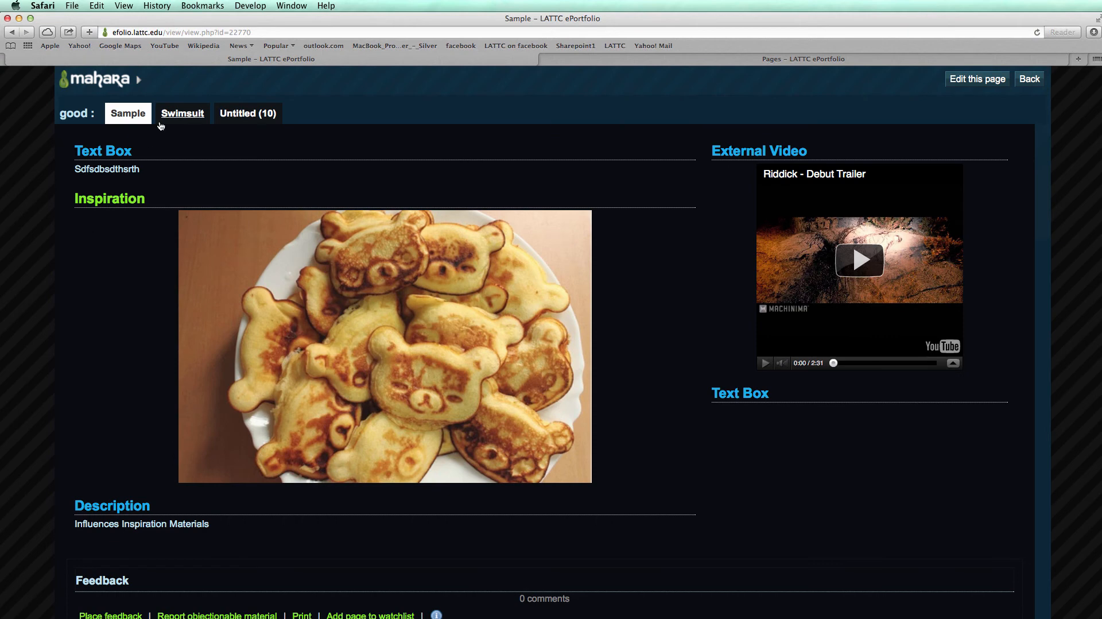
pyautogui.click(160, 126)
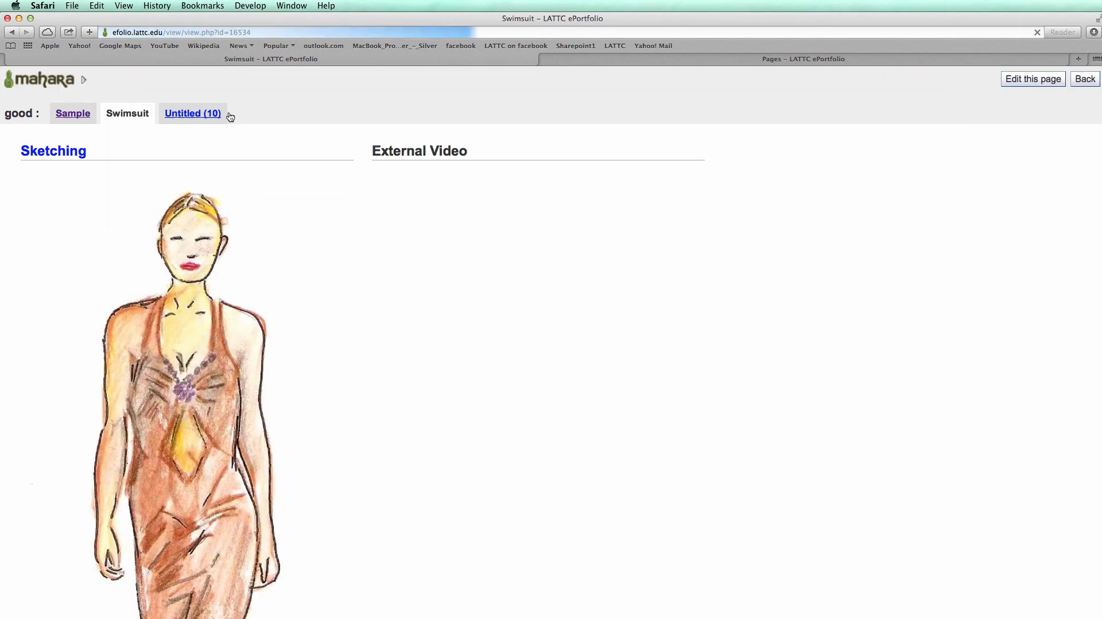
pyautogui.click(114, 87)
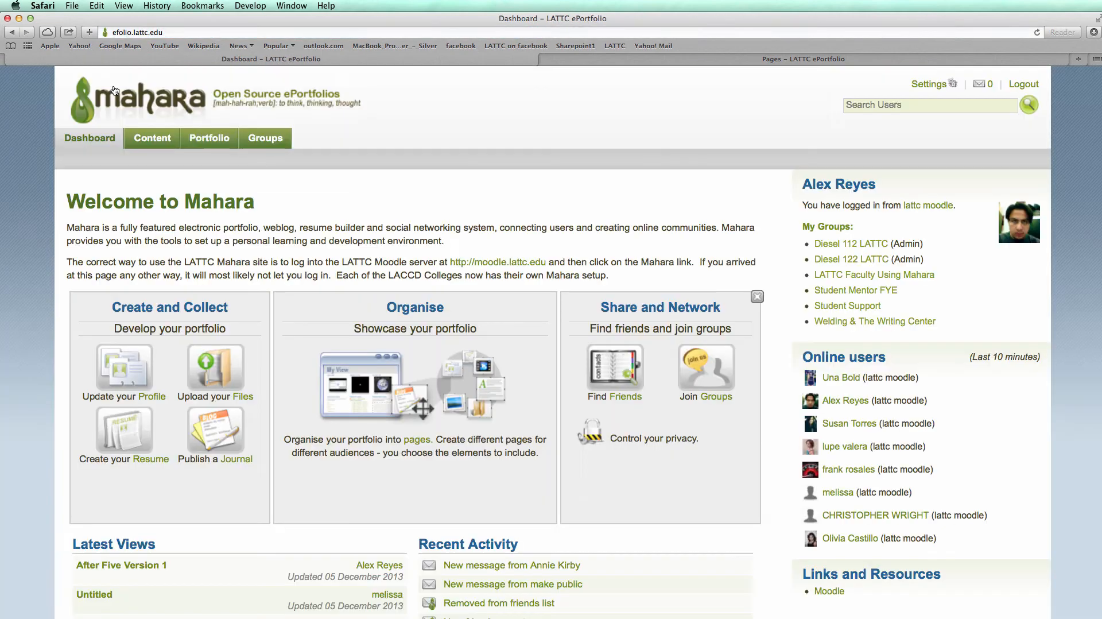
# Step: Create a new portfolio collection named Sample with the page navigation bar enabled, and continue to its page selection
pyautogui.click(210, 143)
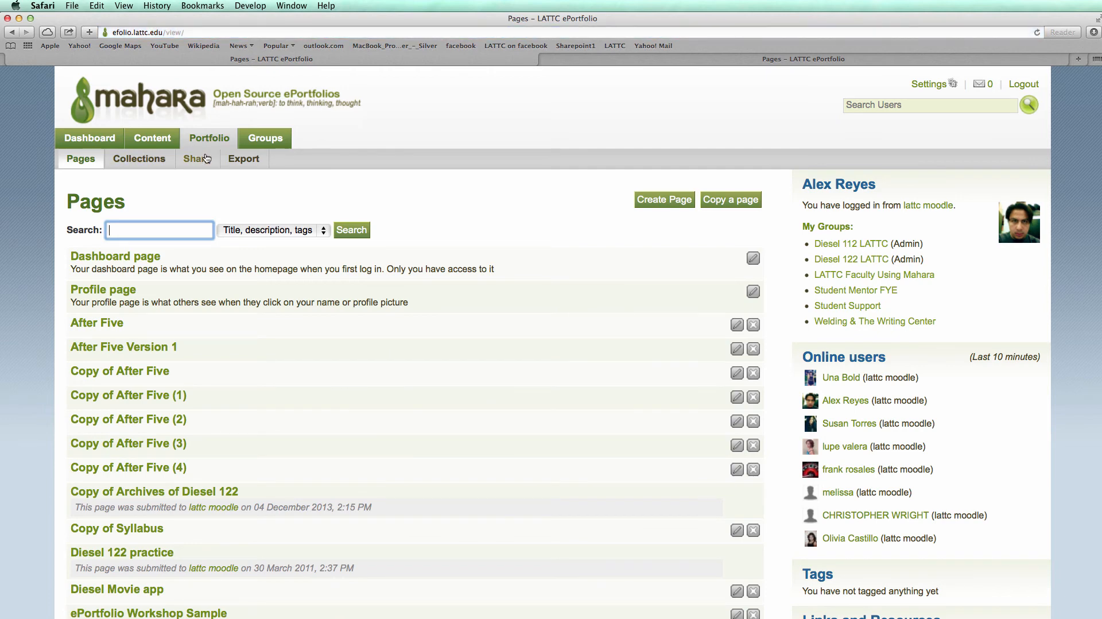
pyautogui.click(139, 158)
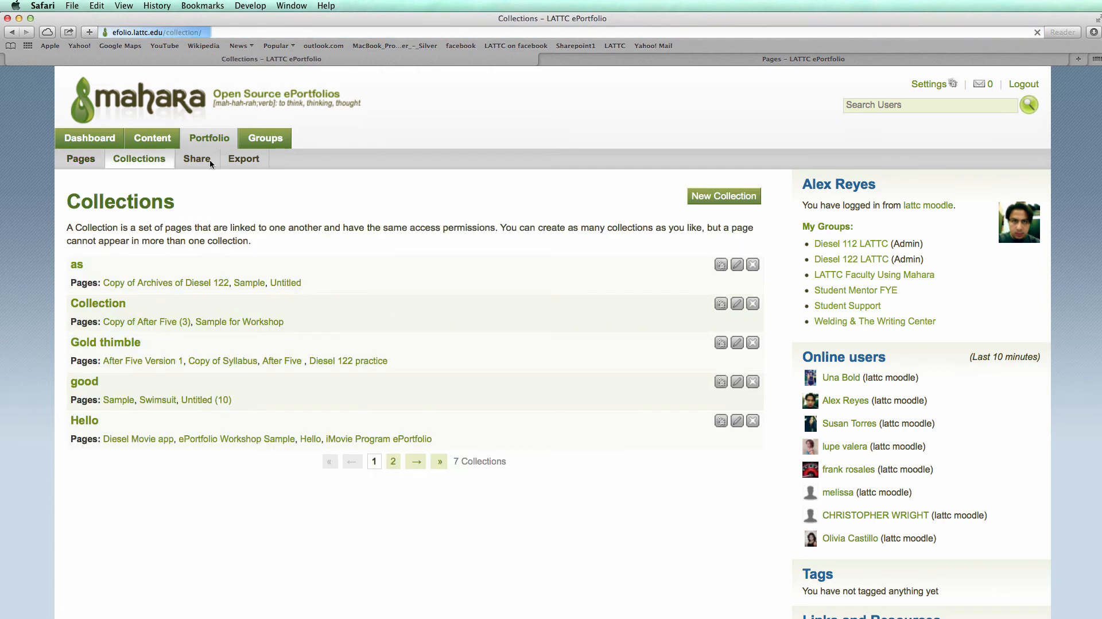
pyautogui.click(724, 195)
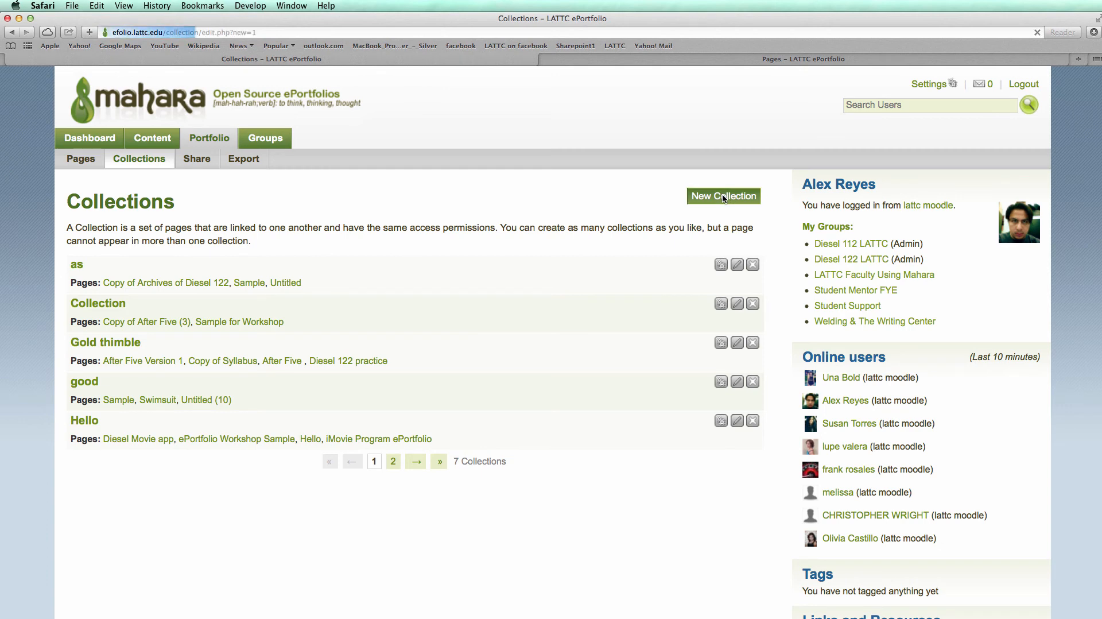
pyautogui.write('Sample')
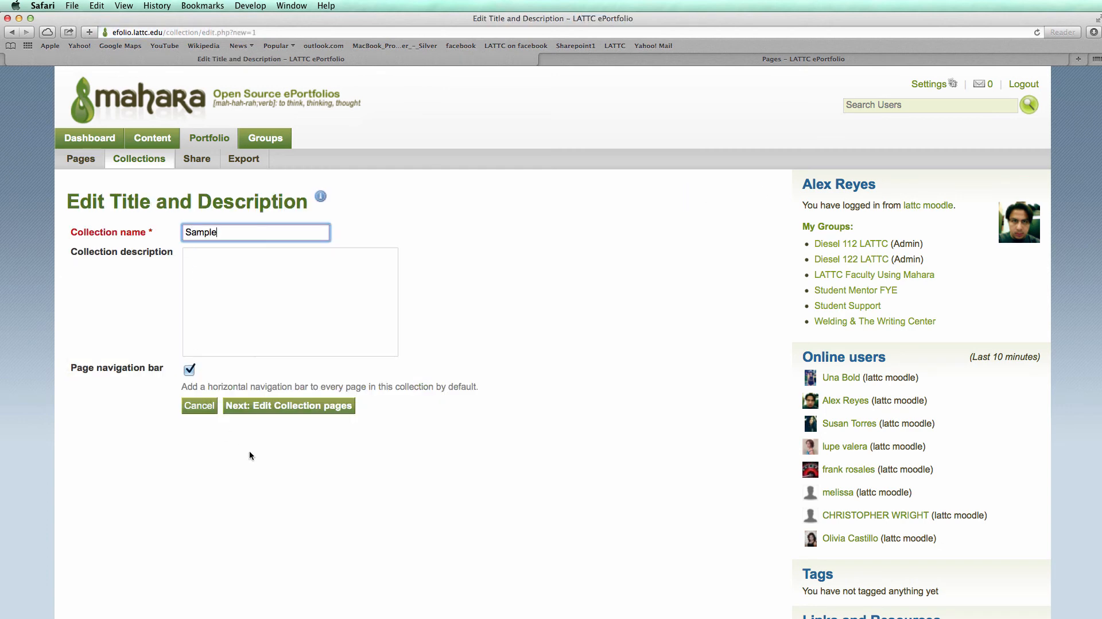
pyautogui.click(268, 407)
# Step: Add Copy of After Five, Copy of After Five (4), Untitled (11) and Untitled (6) to the collection, and open the good collection
pyautogui.click(197, 368)
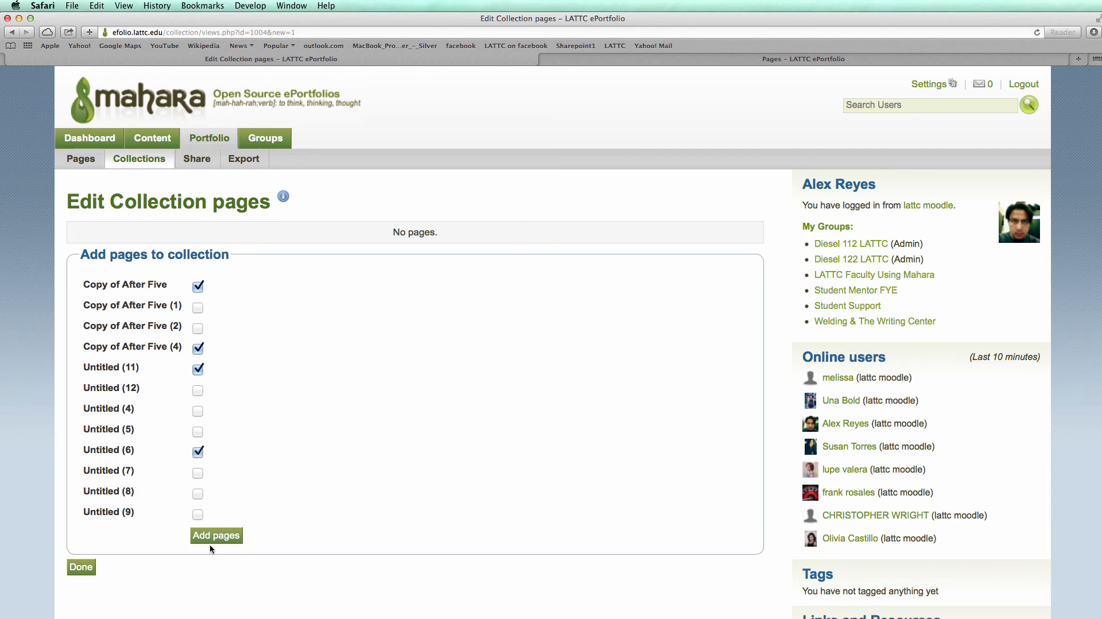
pyautogui.click(80, 562)
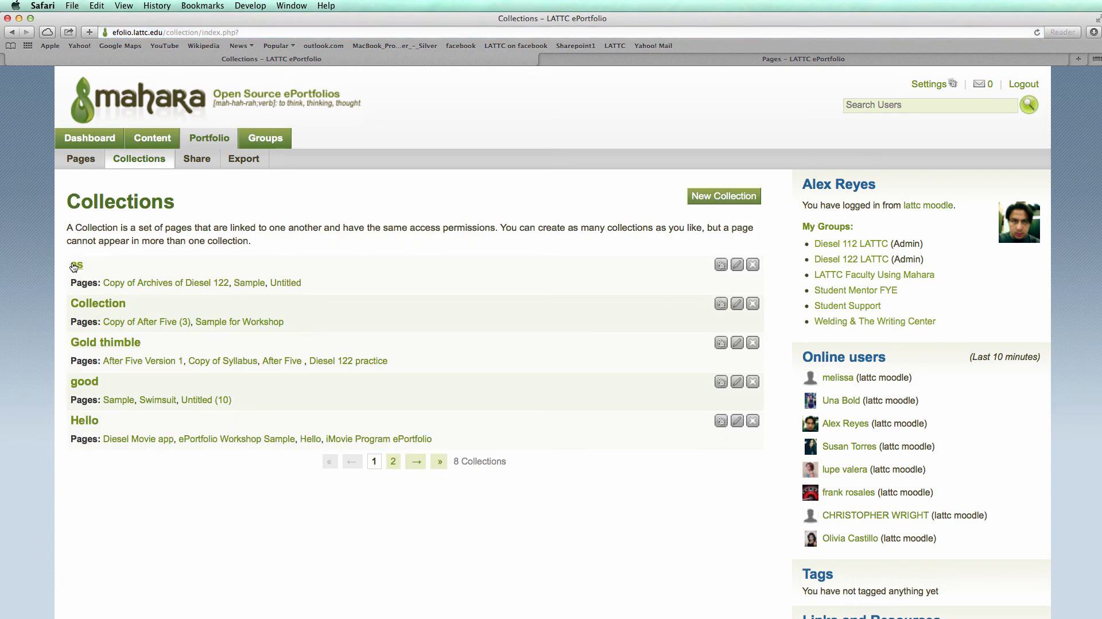
pyautogui.click(84, 382)
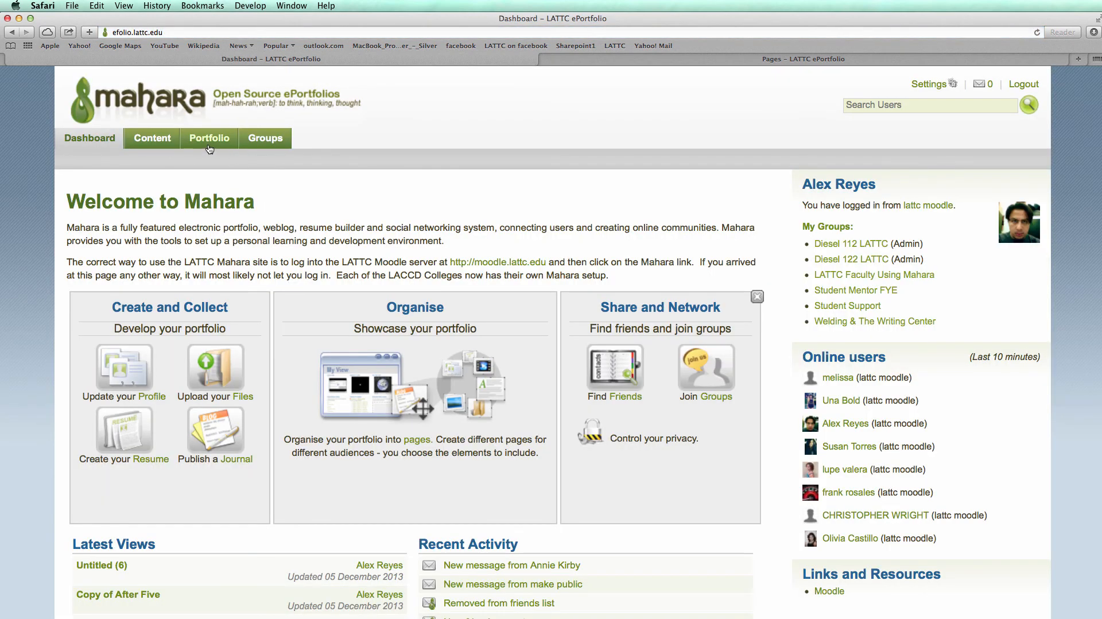
# Step: Open the Sample collection's access settings from the portfolio's sharing page and add Public to its access list
pyautogui.click(210, 148)
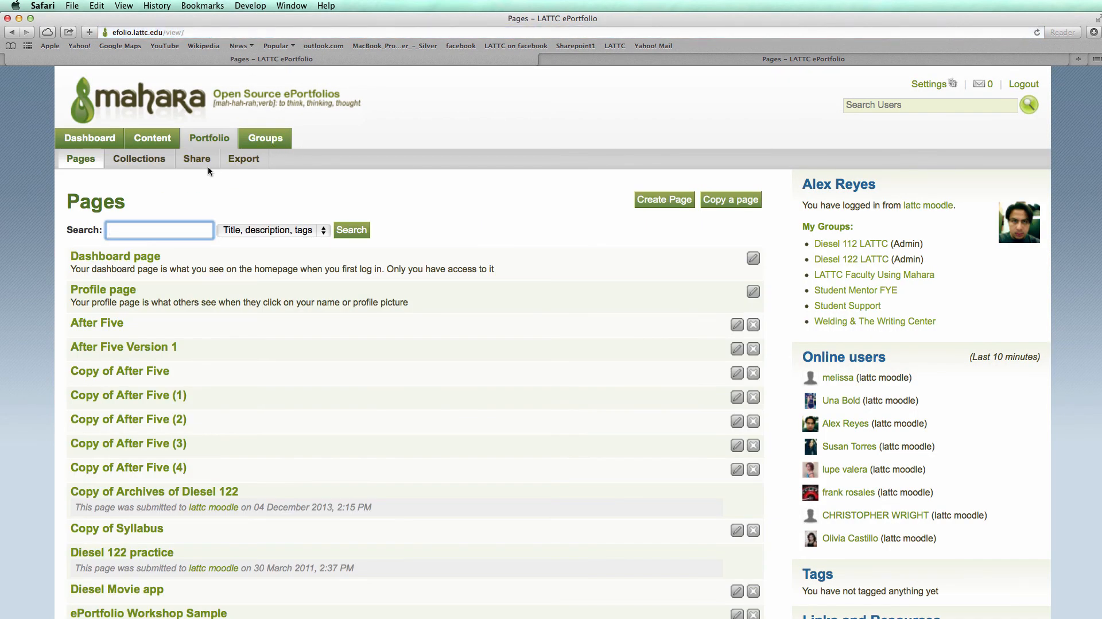
pyautogui.click(193, 160)
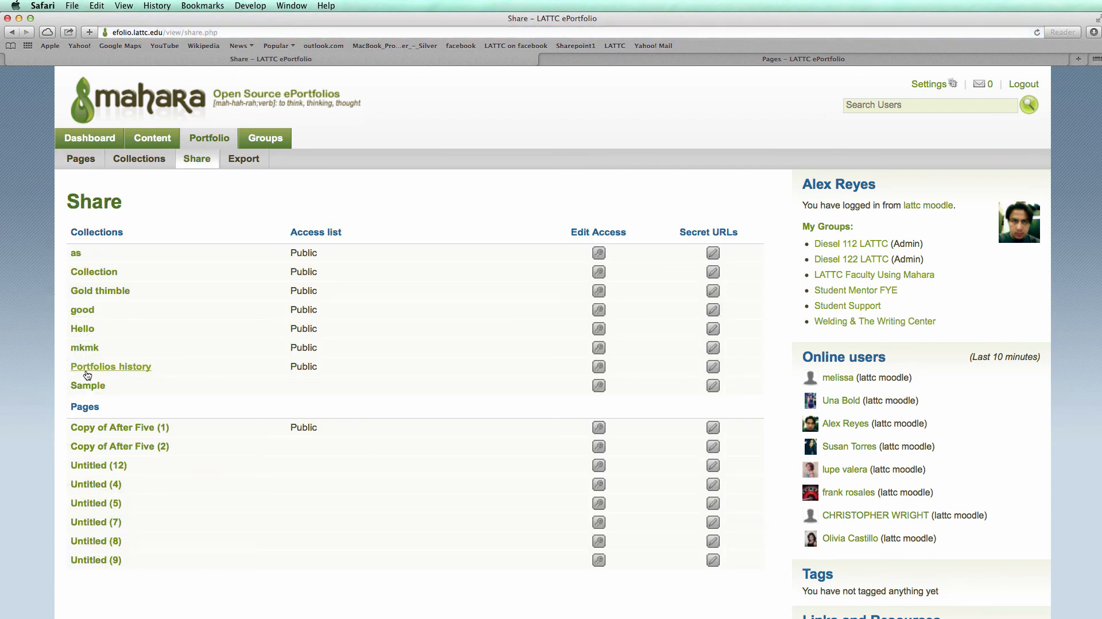
pyautogui.click(605, 386)
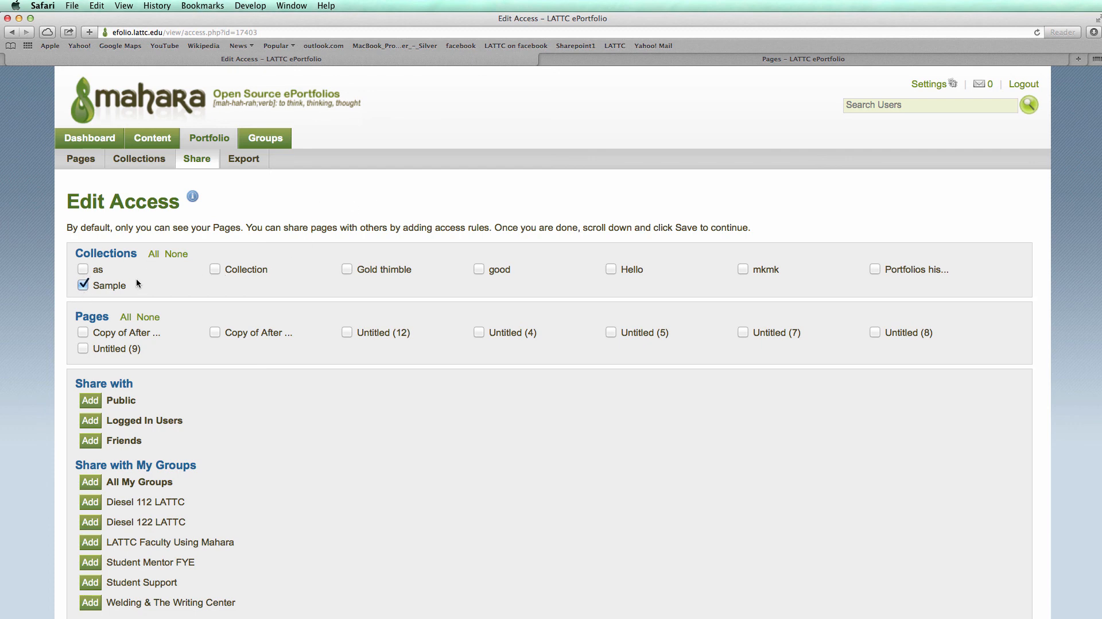
pyautogui.click(89, 401)
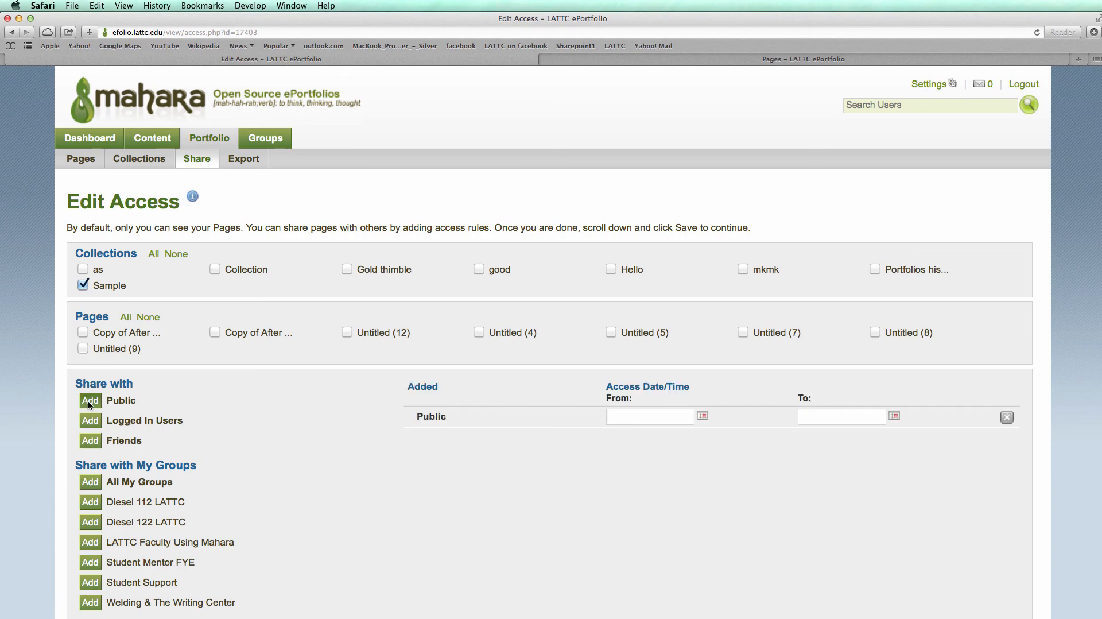
pyautogui.scroll(-5, 463, 295)
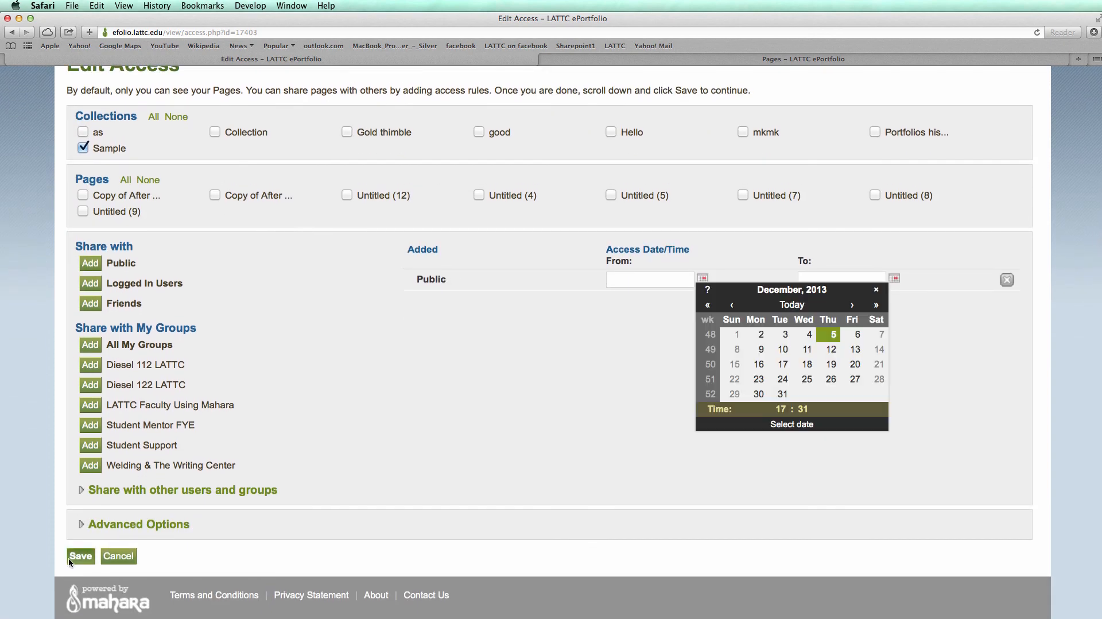